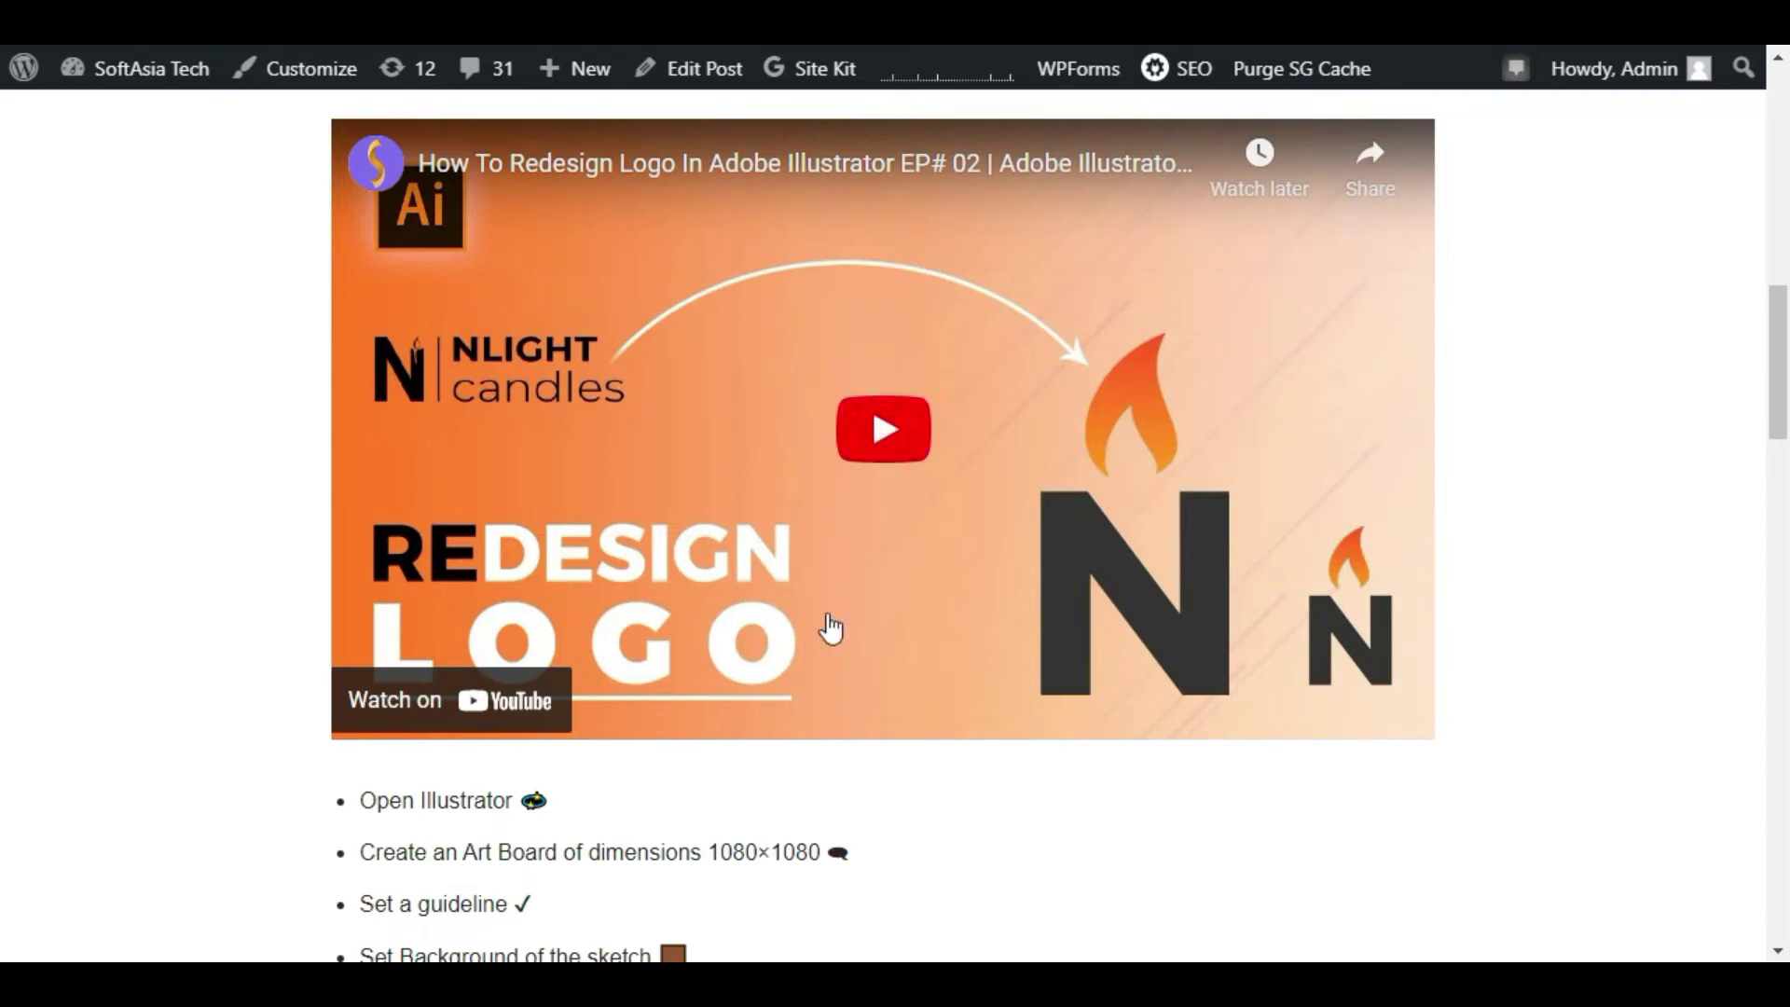
# Clear the stray text selection in the Set font bullet
pyautogui.scroll(-4, 827, 617)
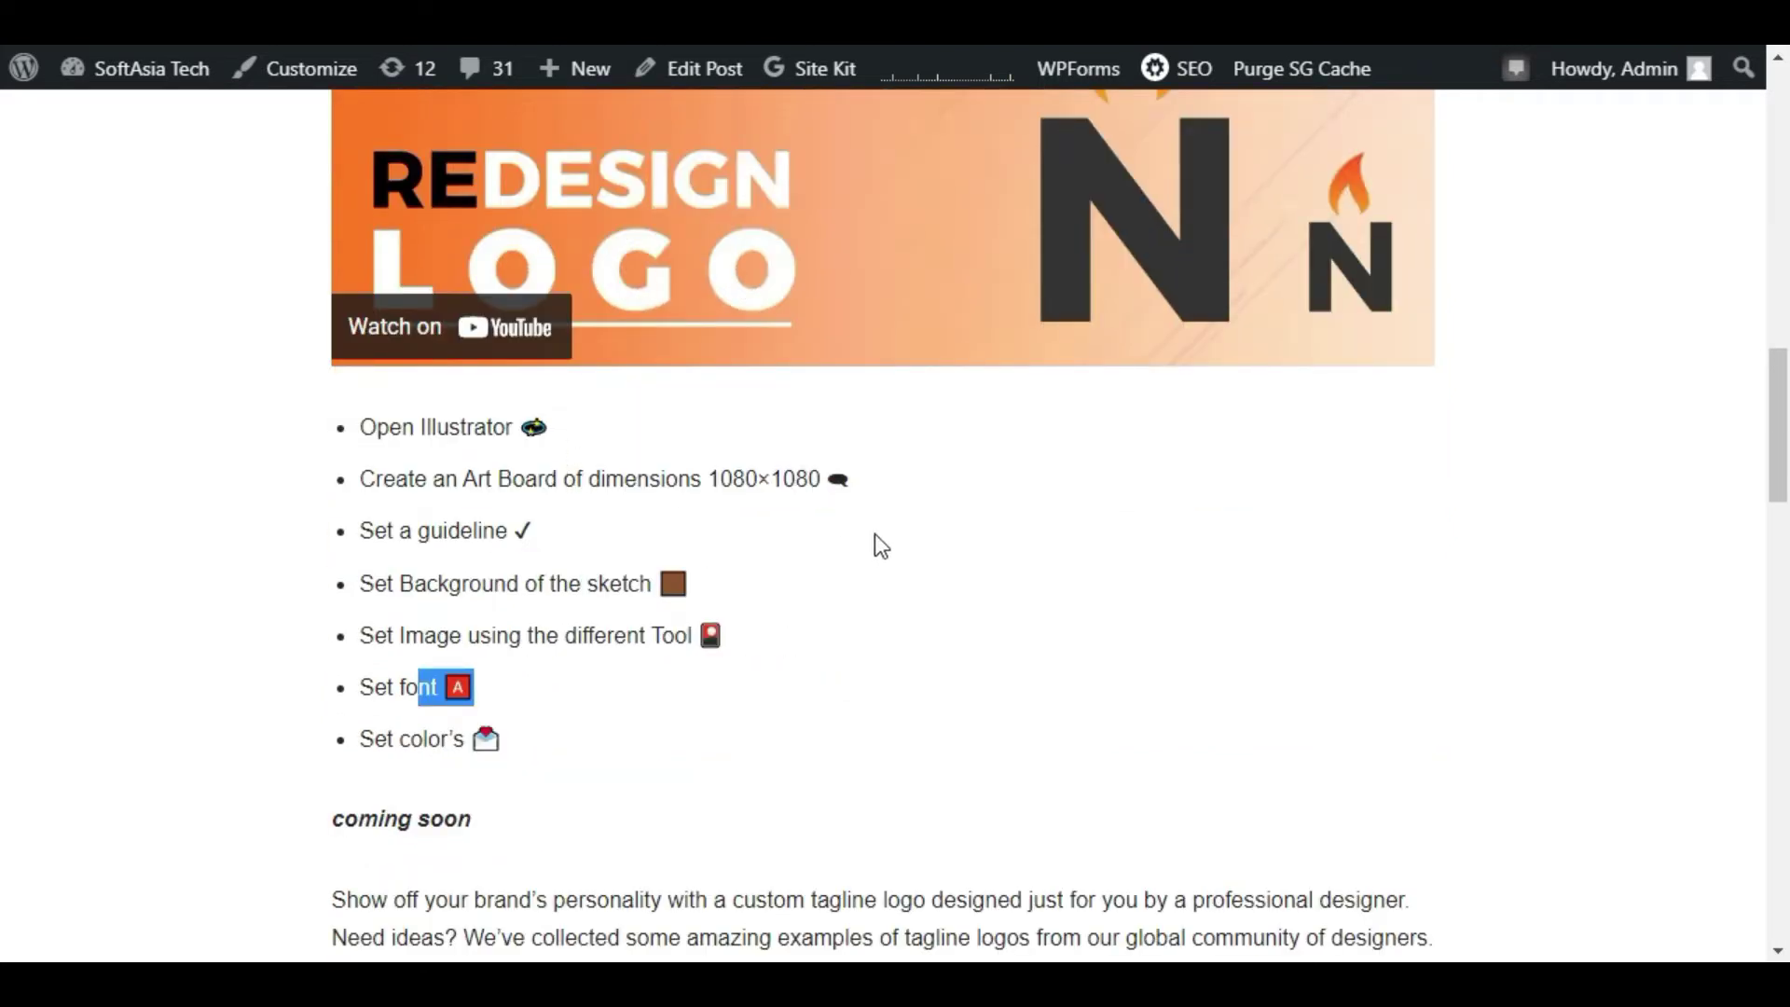
pyautogui.click(492, 564)
pyautogui.scroll(-2, 491, 564)
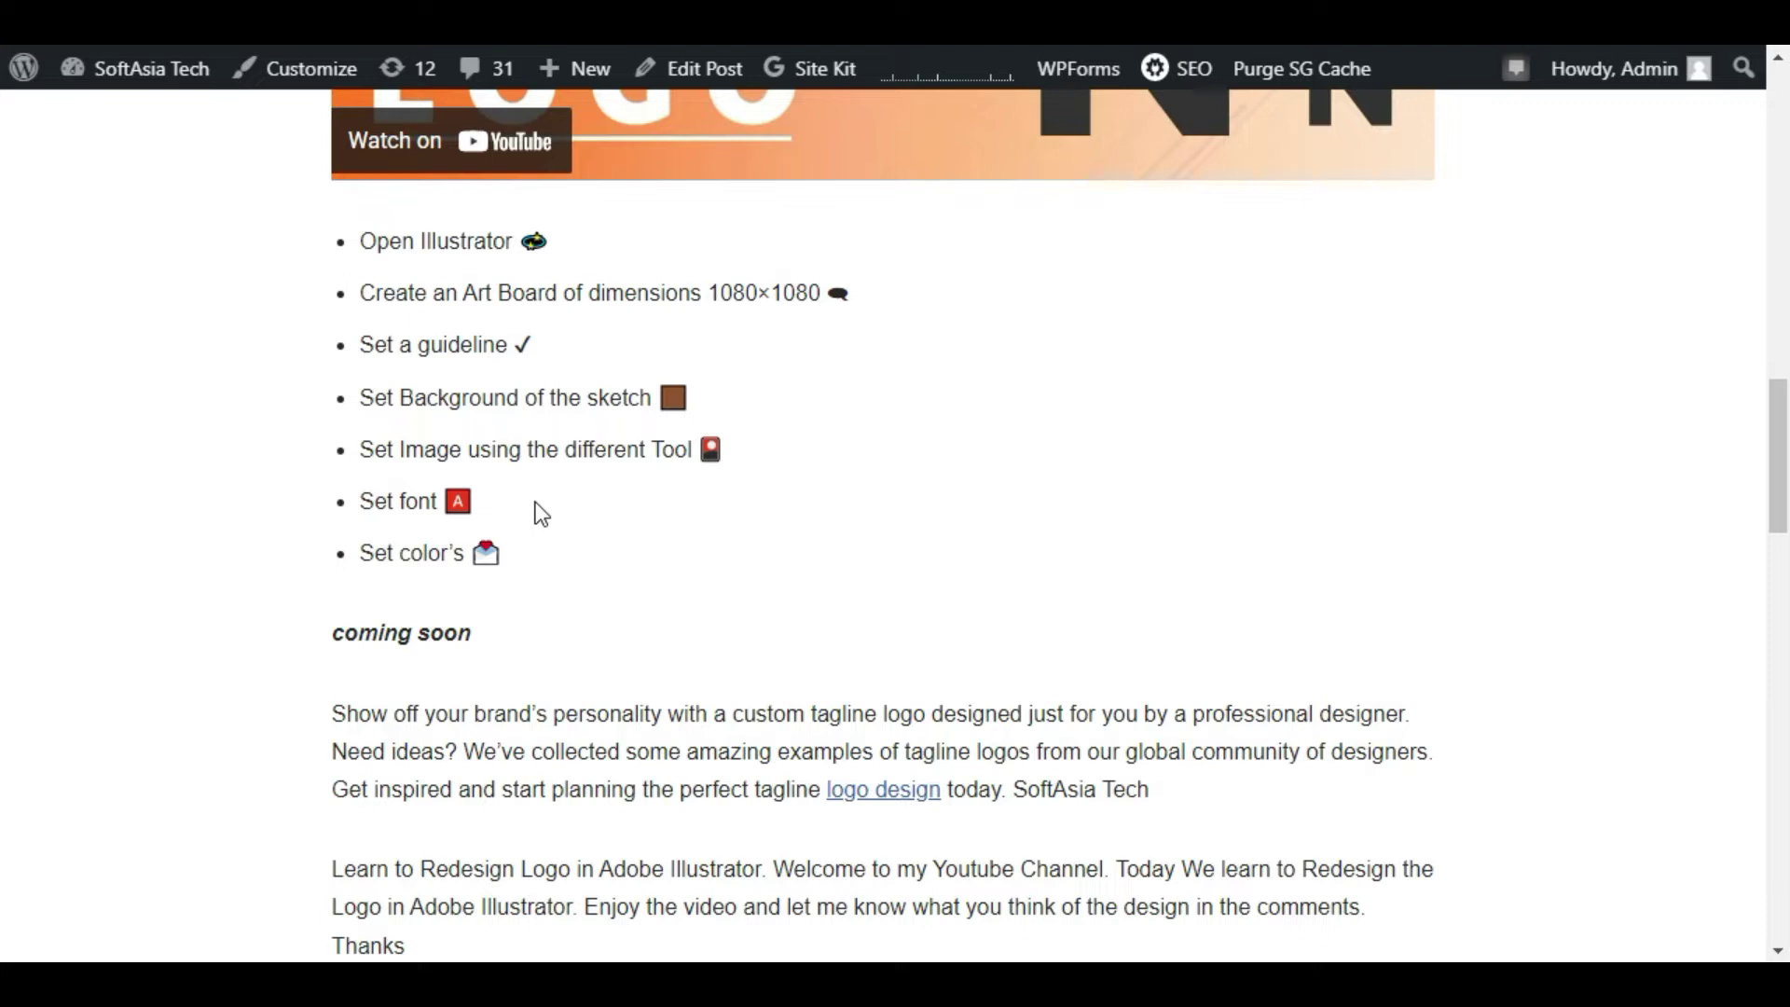
# Go to the admin dashboard and bring up Plugins > Add New
pyautogui.moveTo(148, 82)
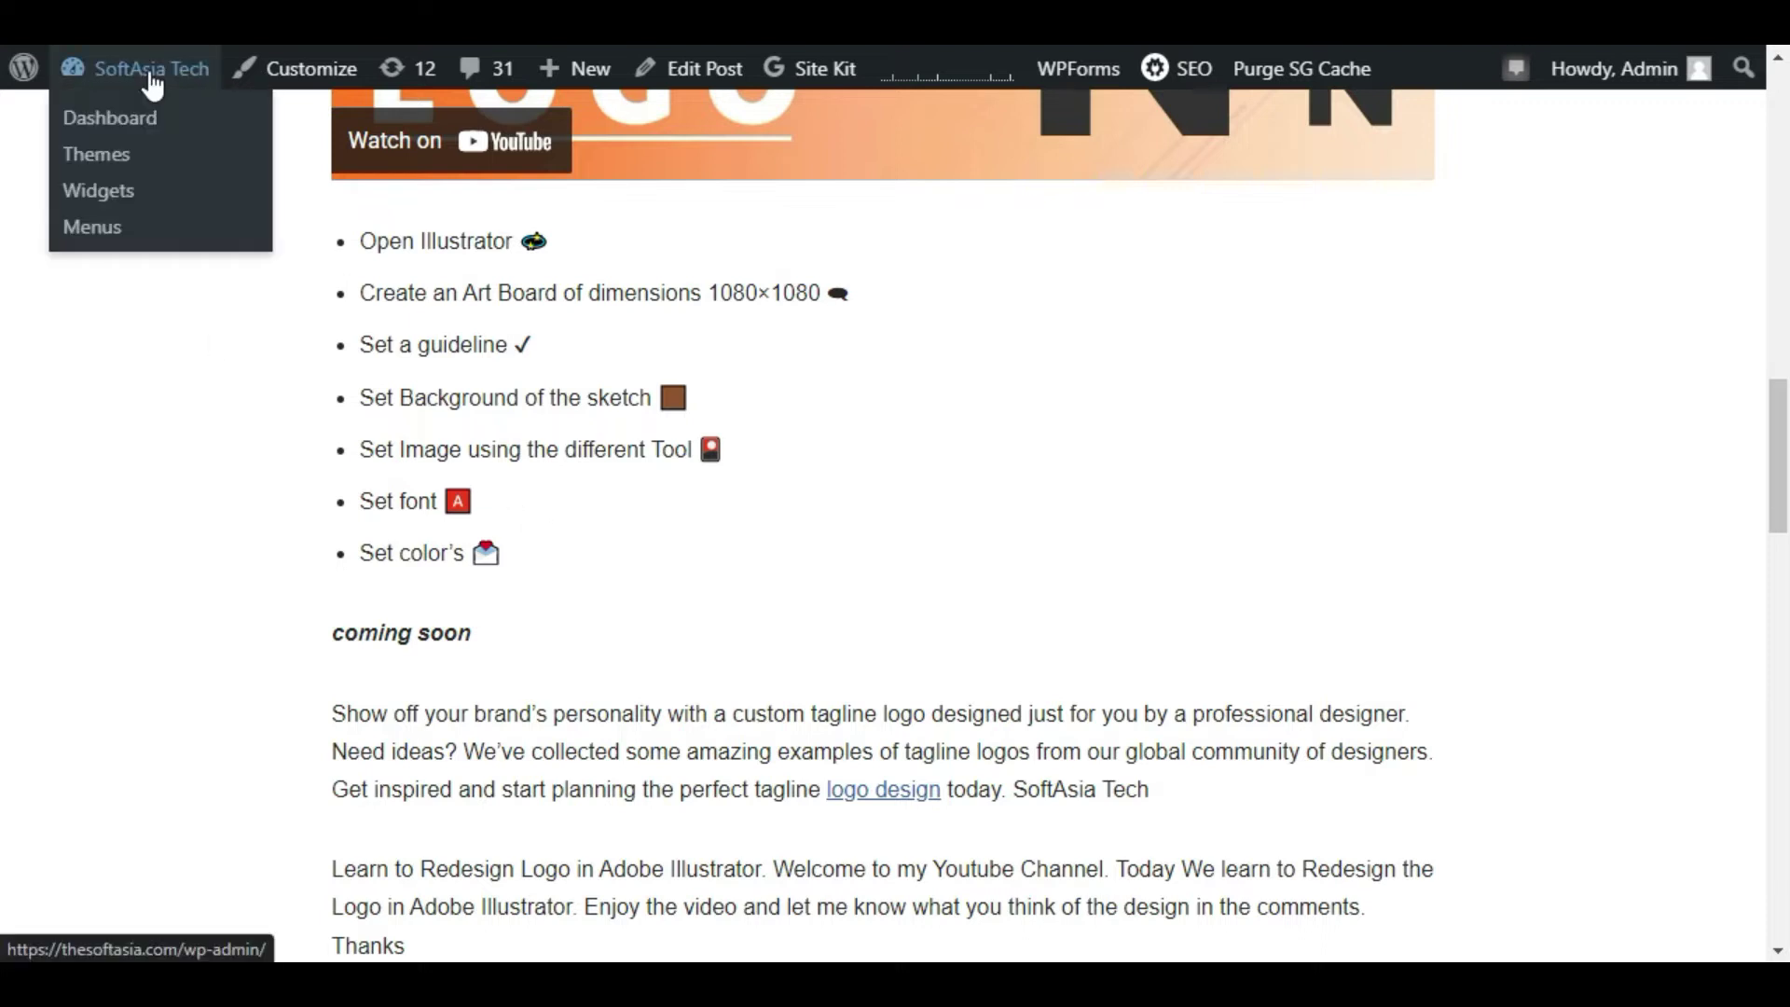
pyautogui.click(150, 119)
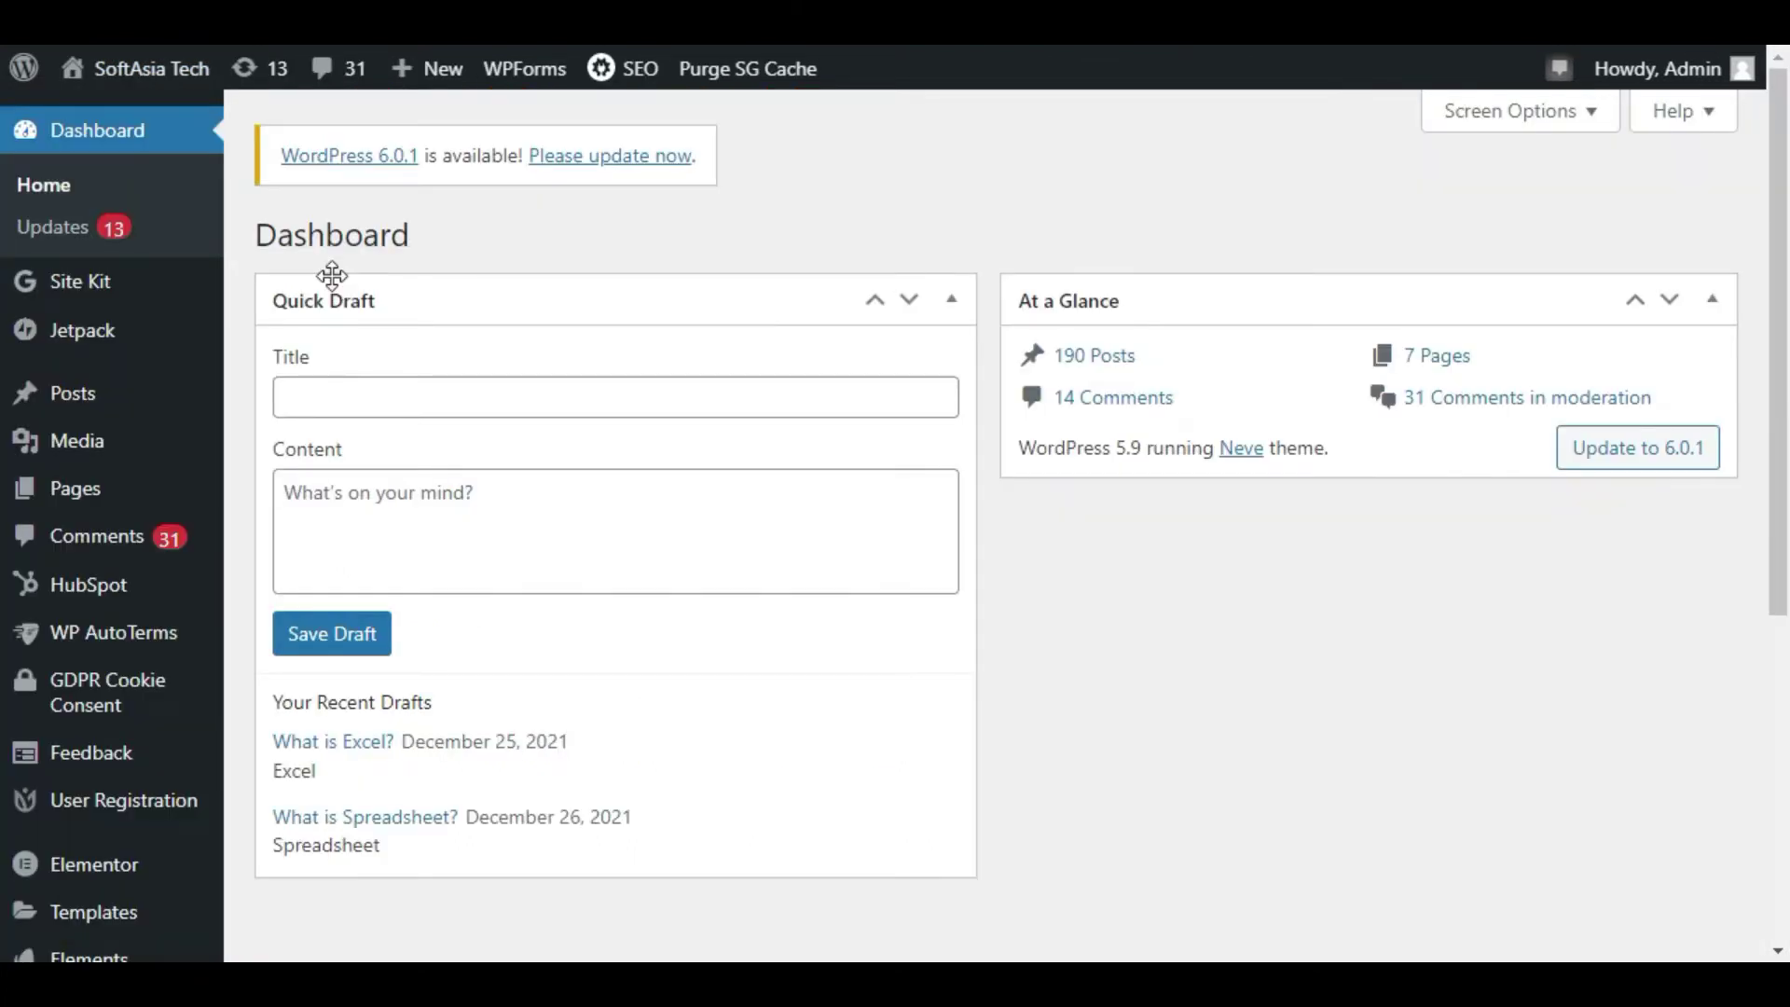
pyautogui.scroll(-5, 332, 275)
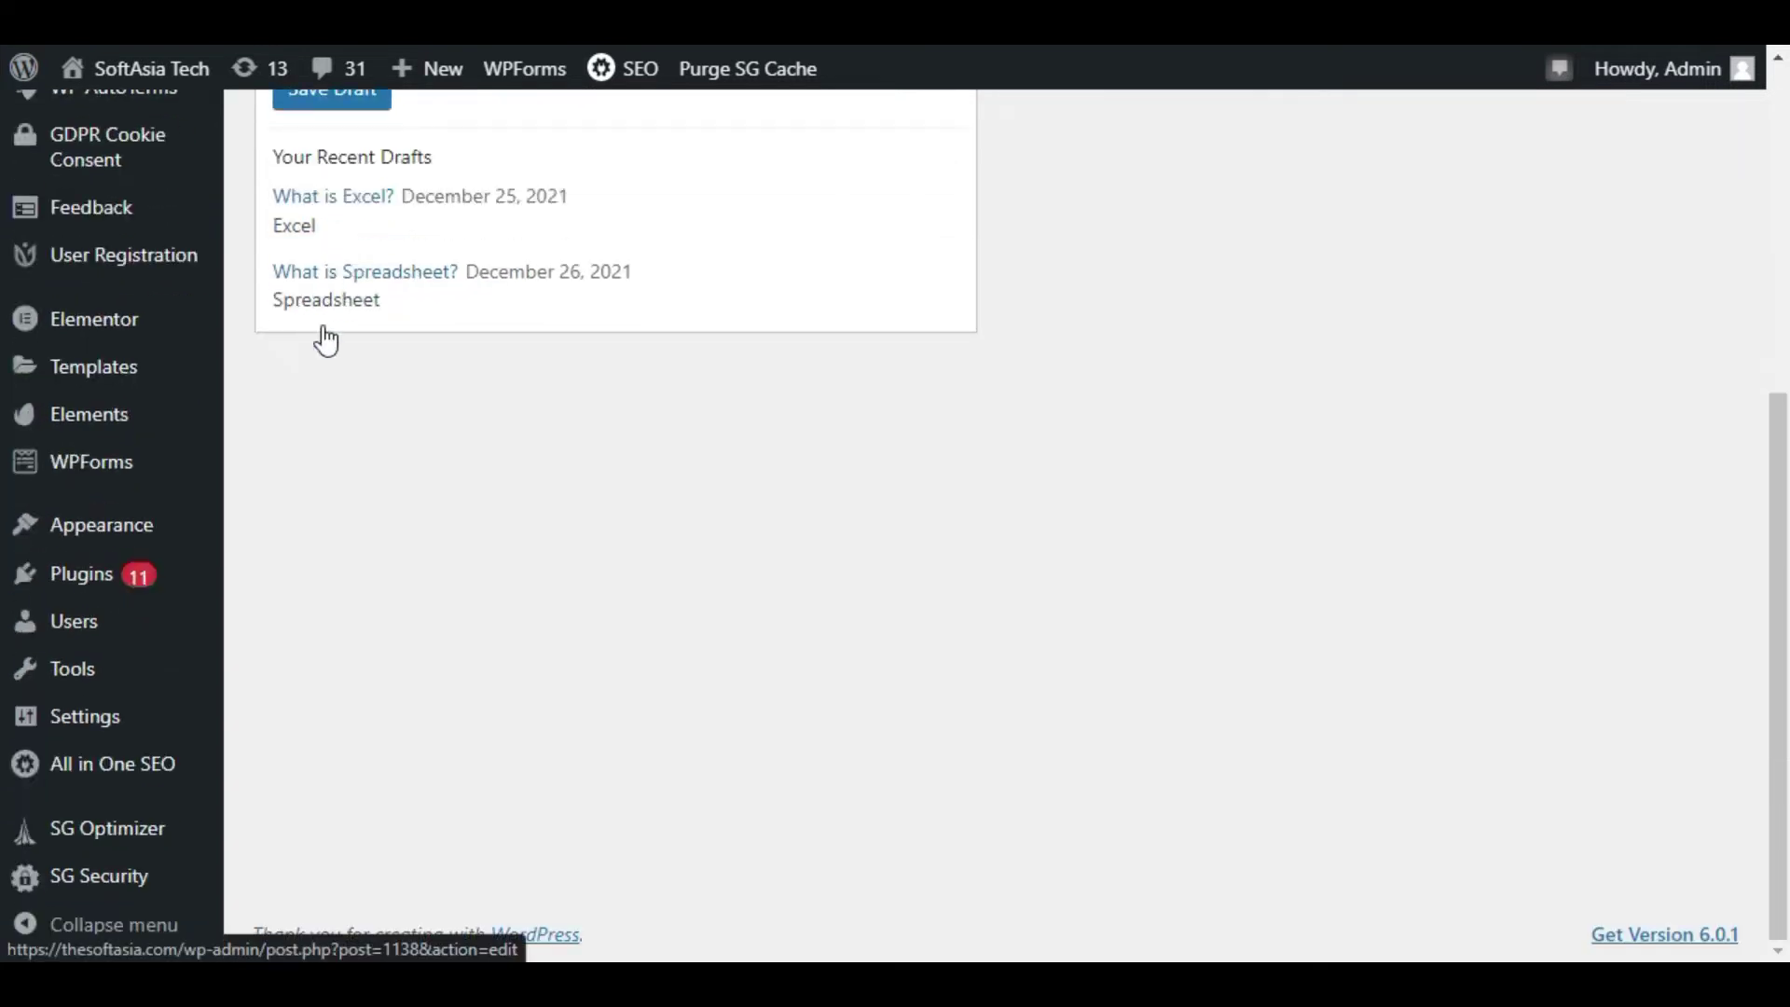
pyautogui.moveTo(82, 593)
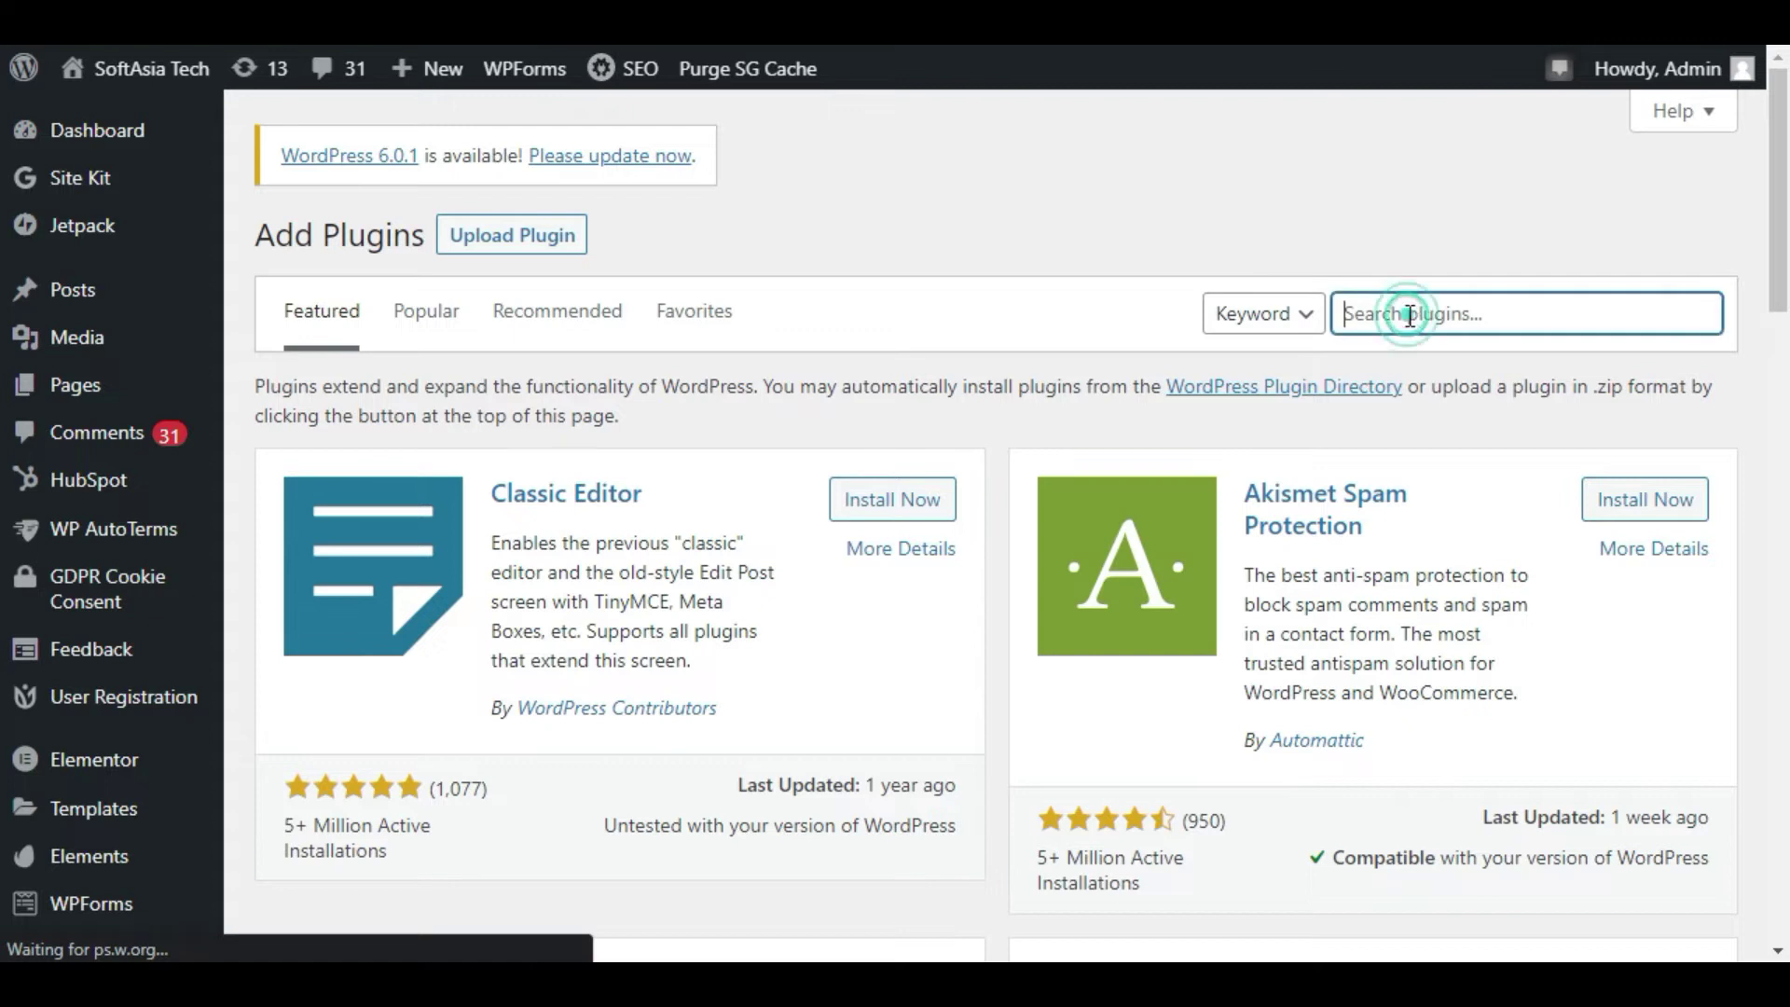
# Search plugins for 'emoji toolbar', activate Emoji Toolbar, and review the Installed Plugins list
pyautogui.write('emoji')
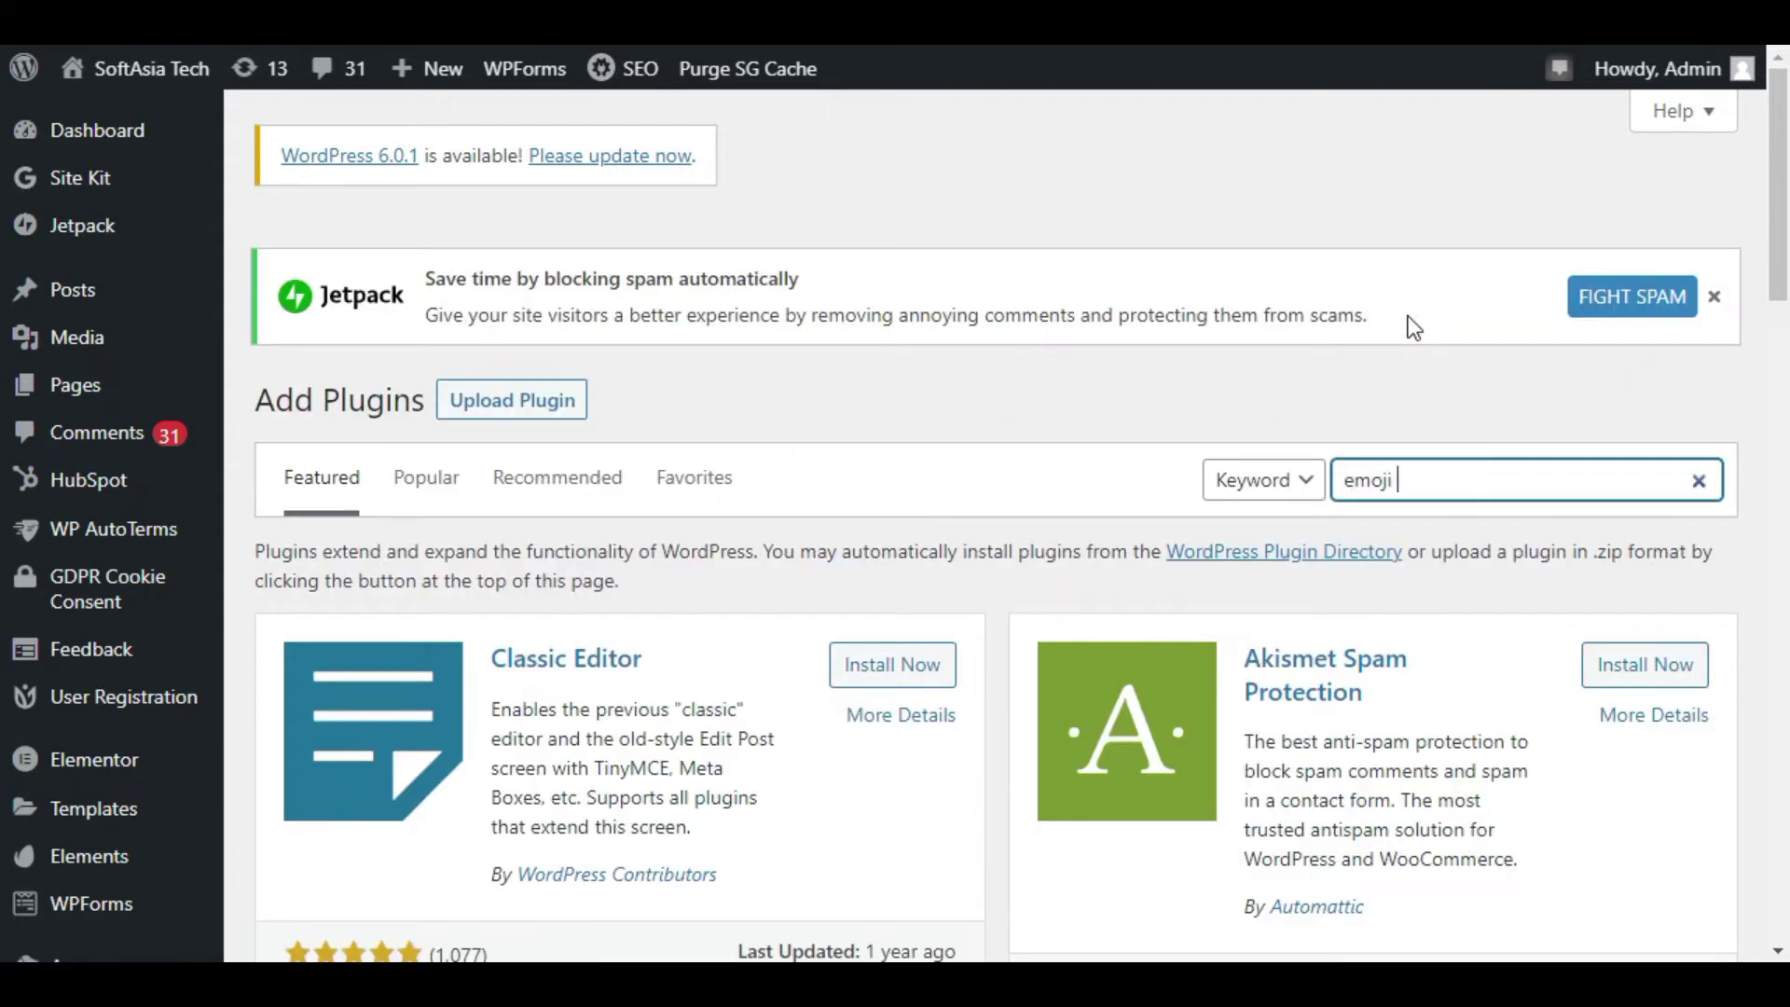
pyautogui.write(' toolbar')
pyautogui.scroll(-2, 1411, 320)
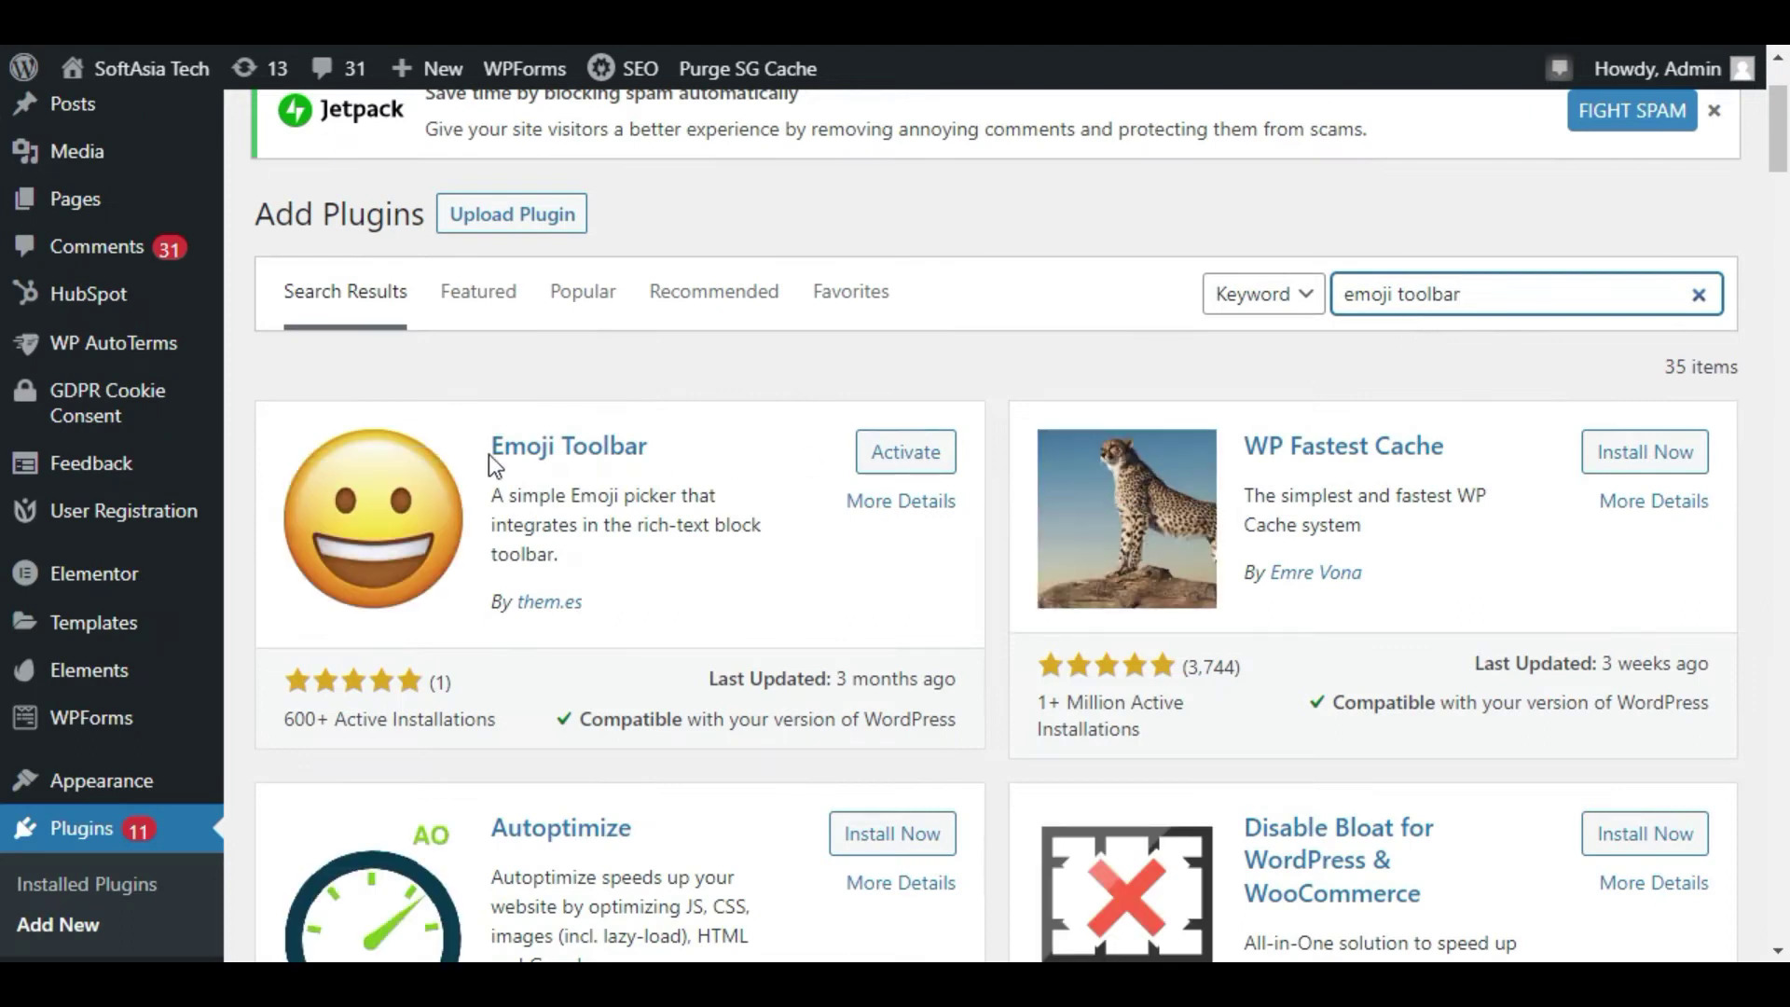
pyautogui.click(928, 455)
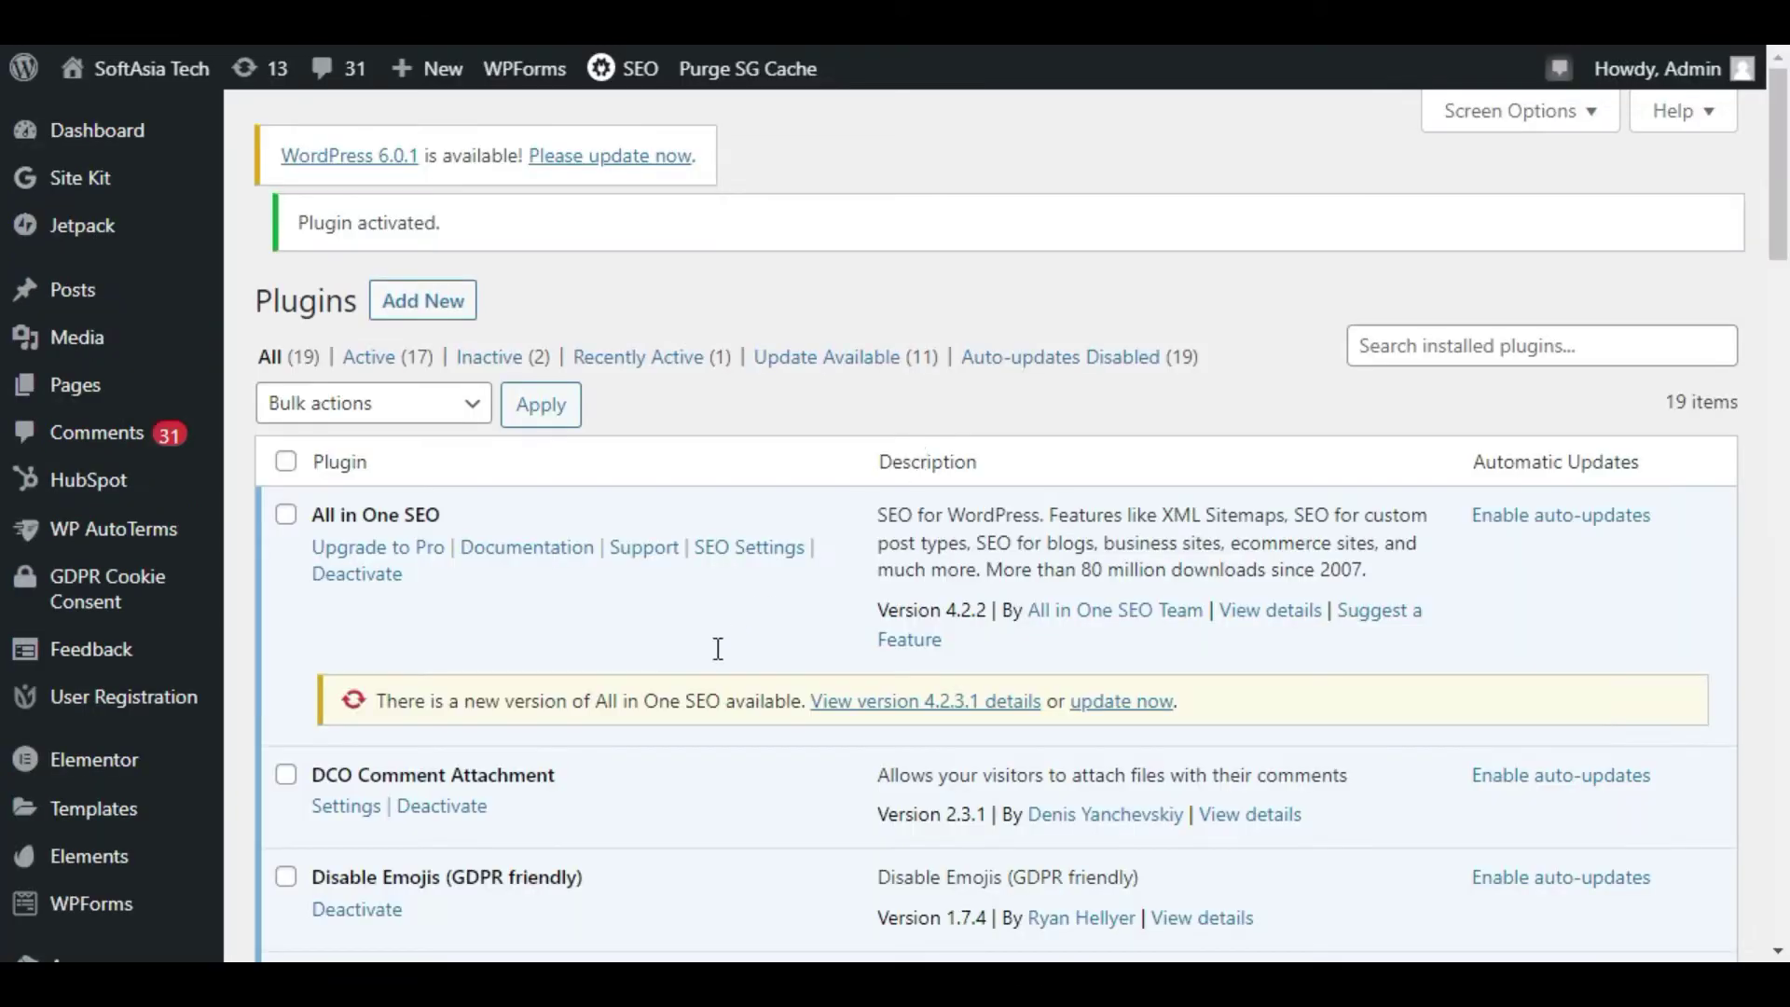
pyautogui.scroll(-2, 448, 669)
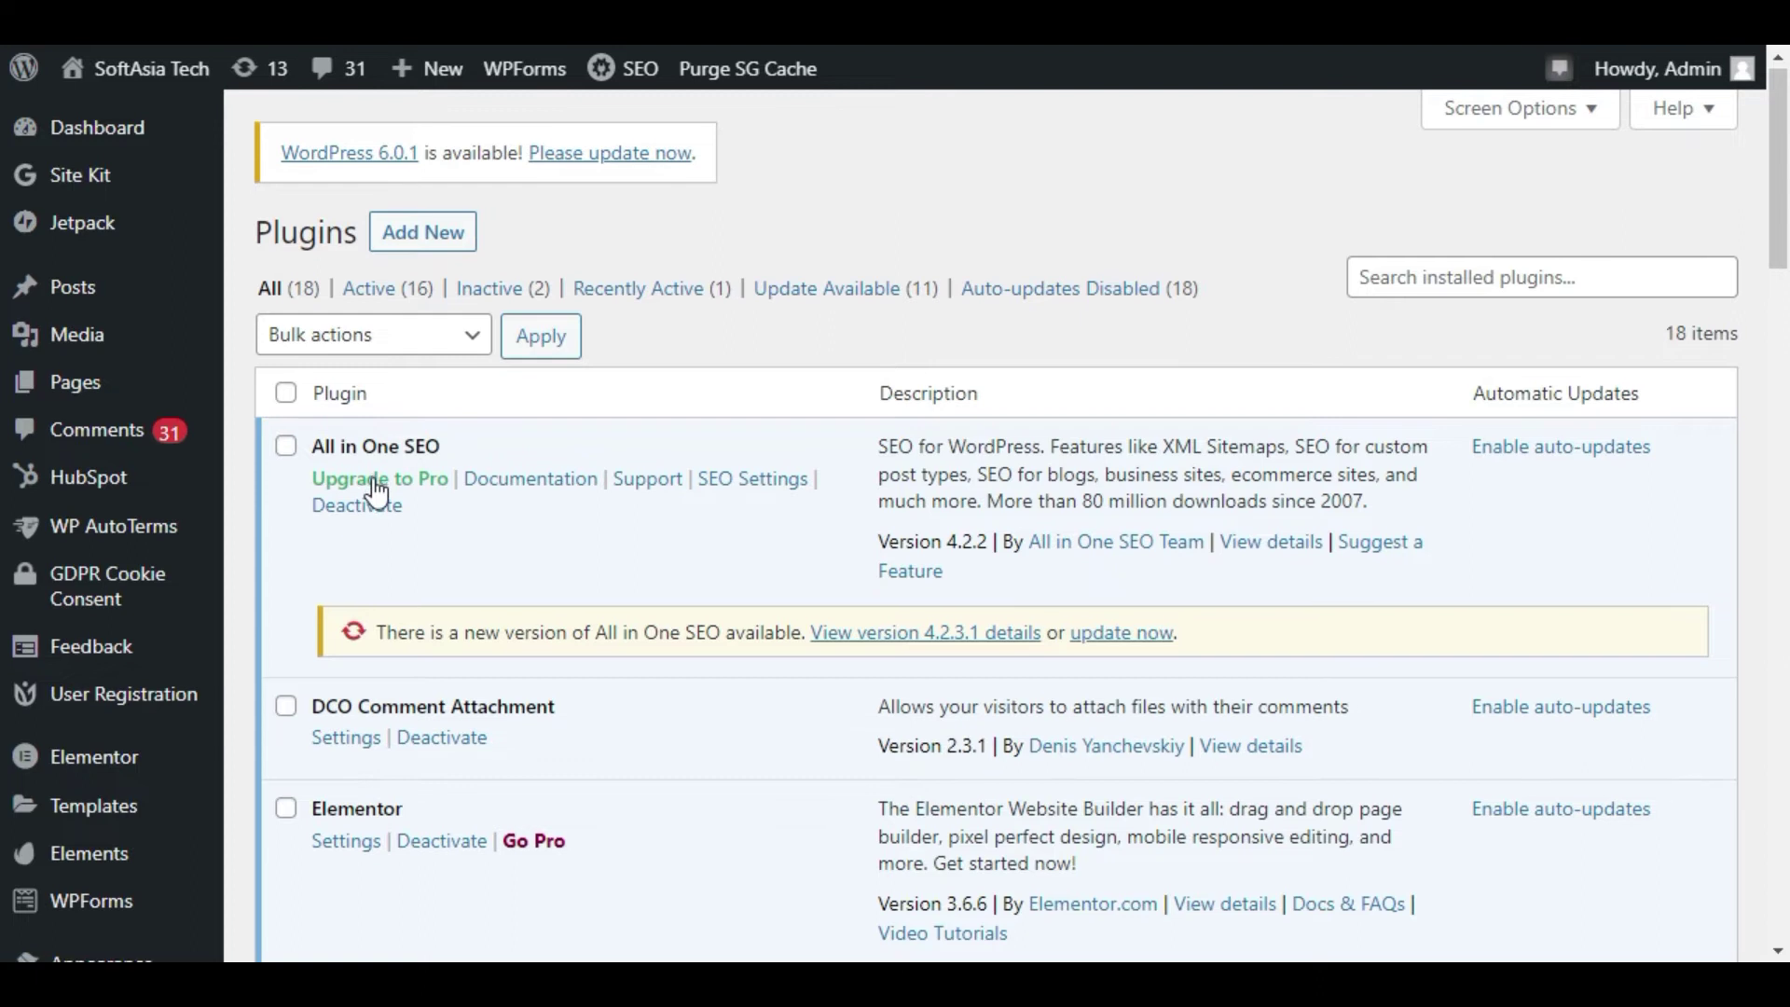
pyautogui.scroll(-8, 378, 481)
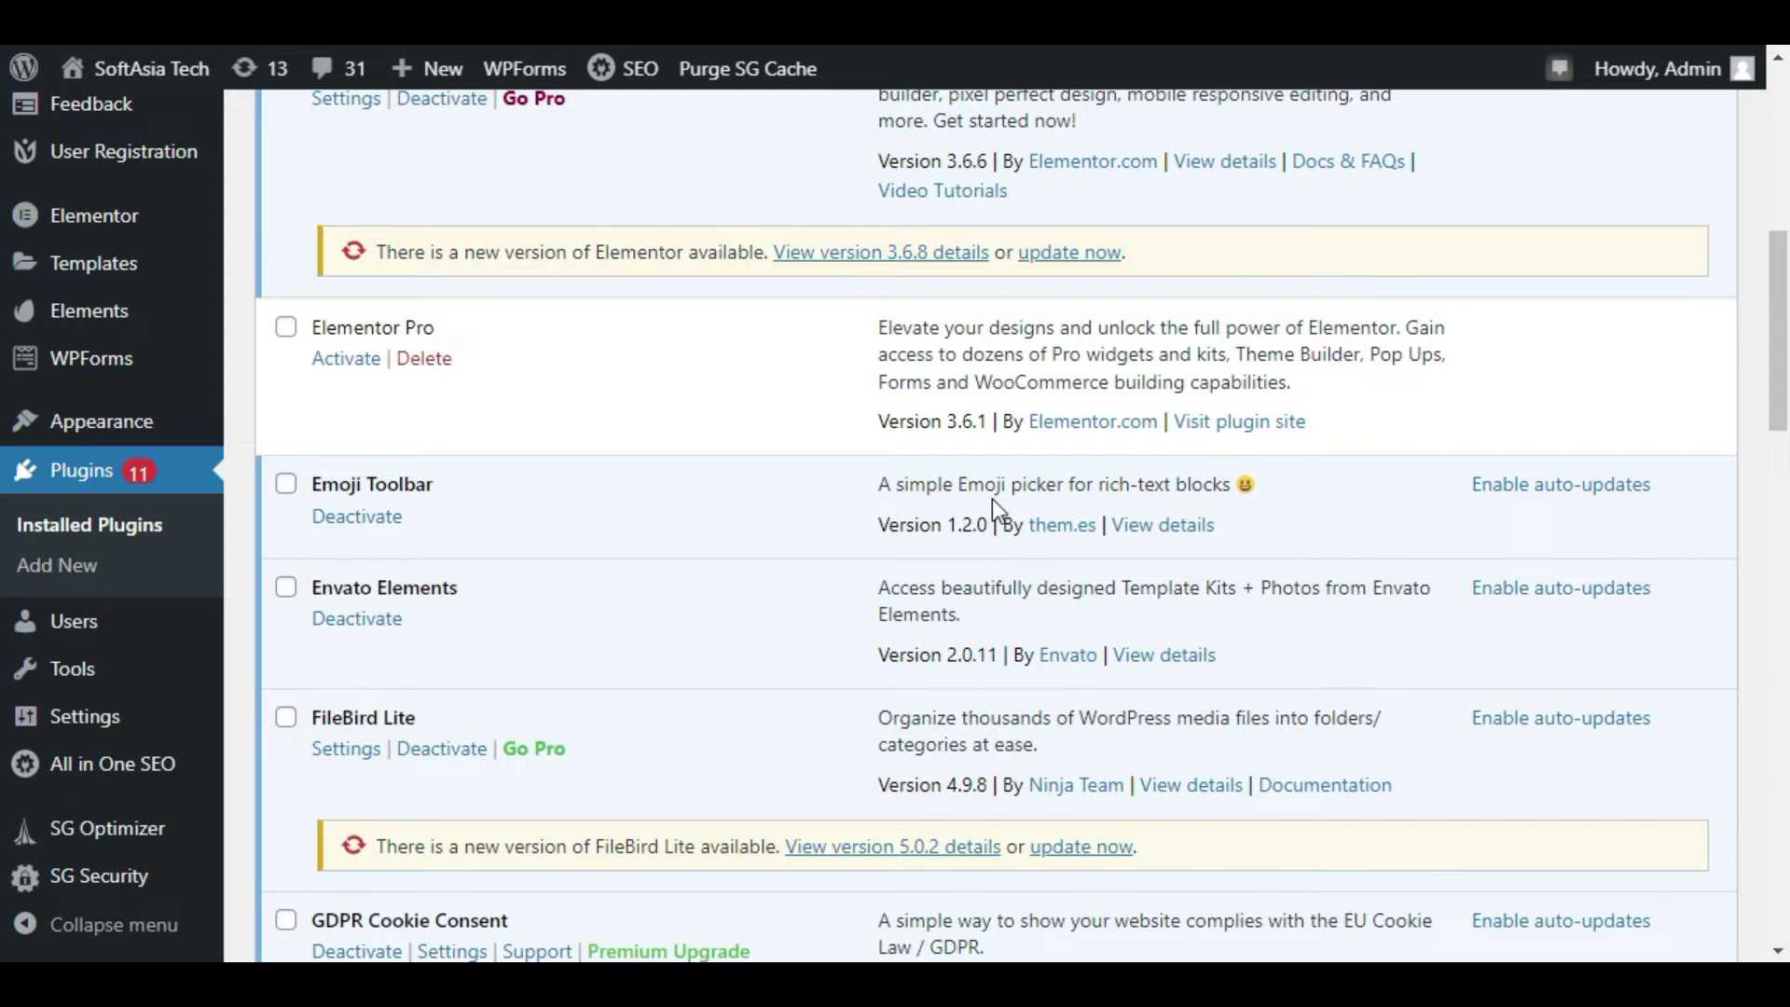
pyautogui.scroll(-2, 992, 499)
pyautogui.scroll(10, 467, 484)
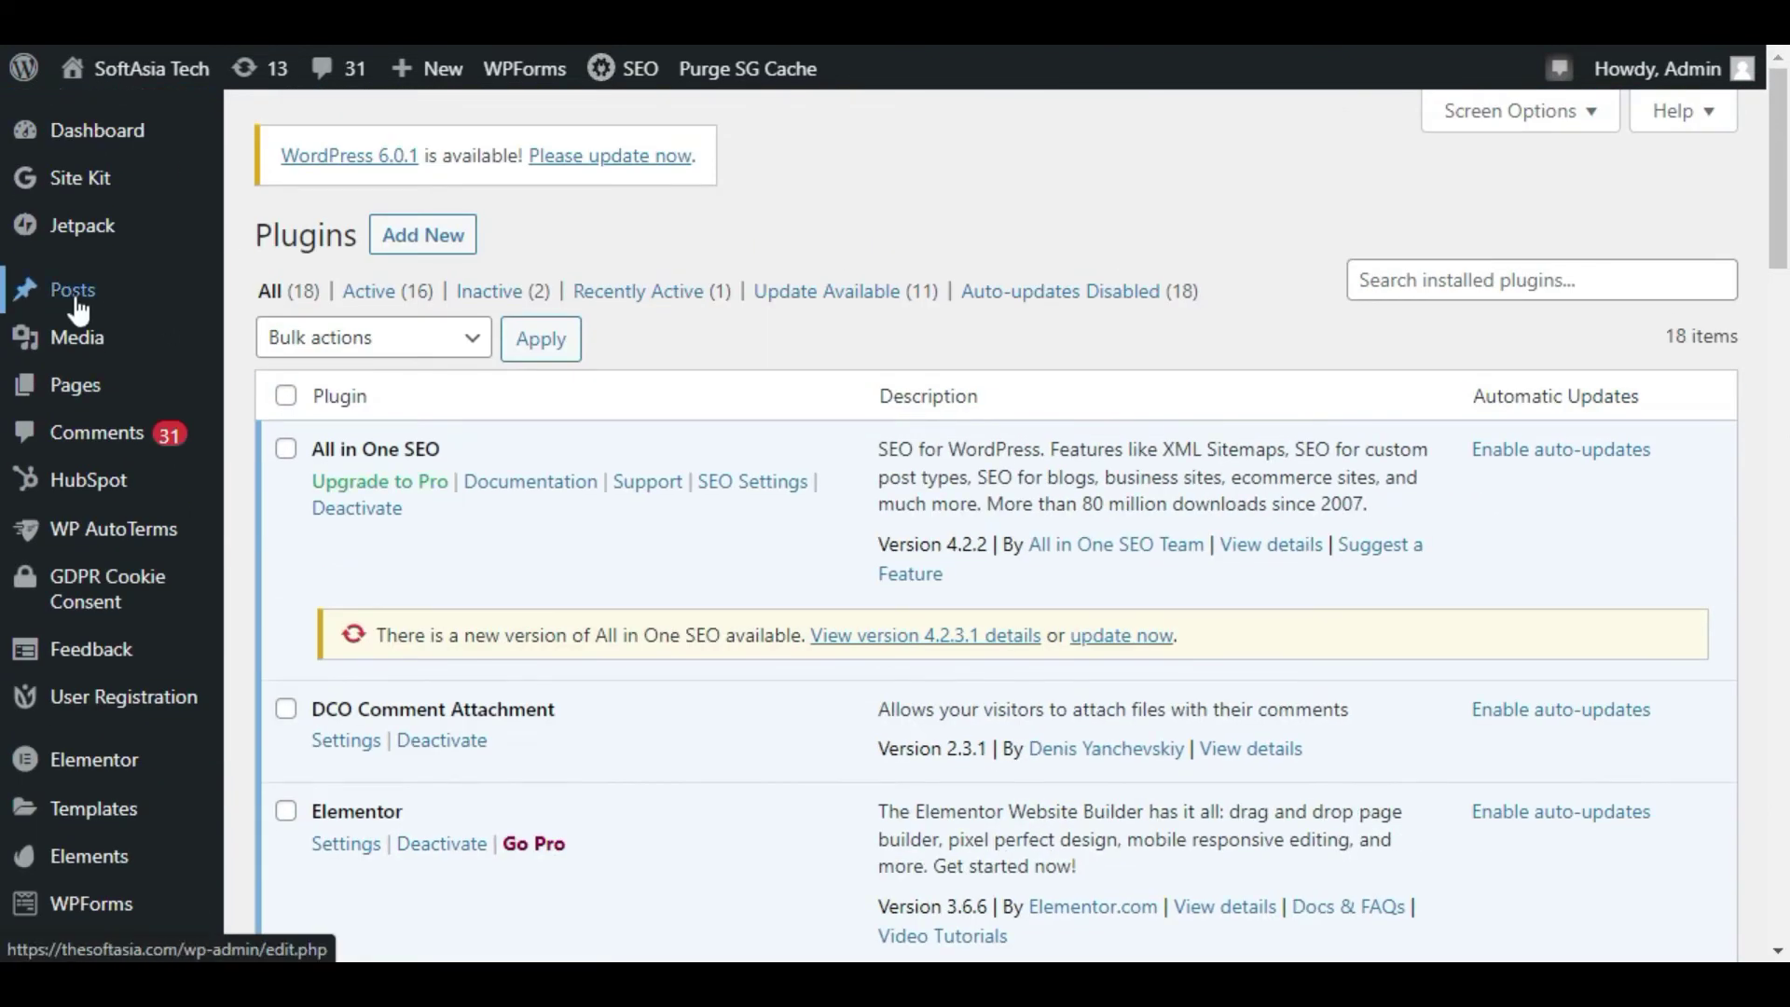
# Create a new post from All Posts titled 'Emoji' and start a paragraph block
pyautogui.moveTo(79, 308)
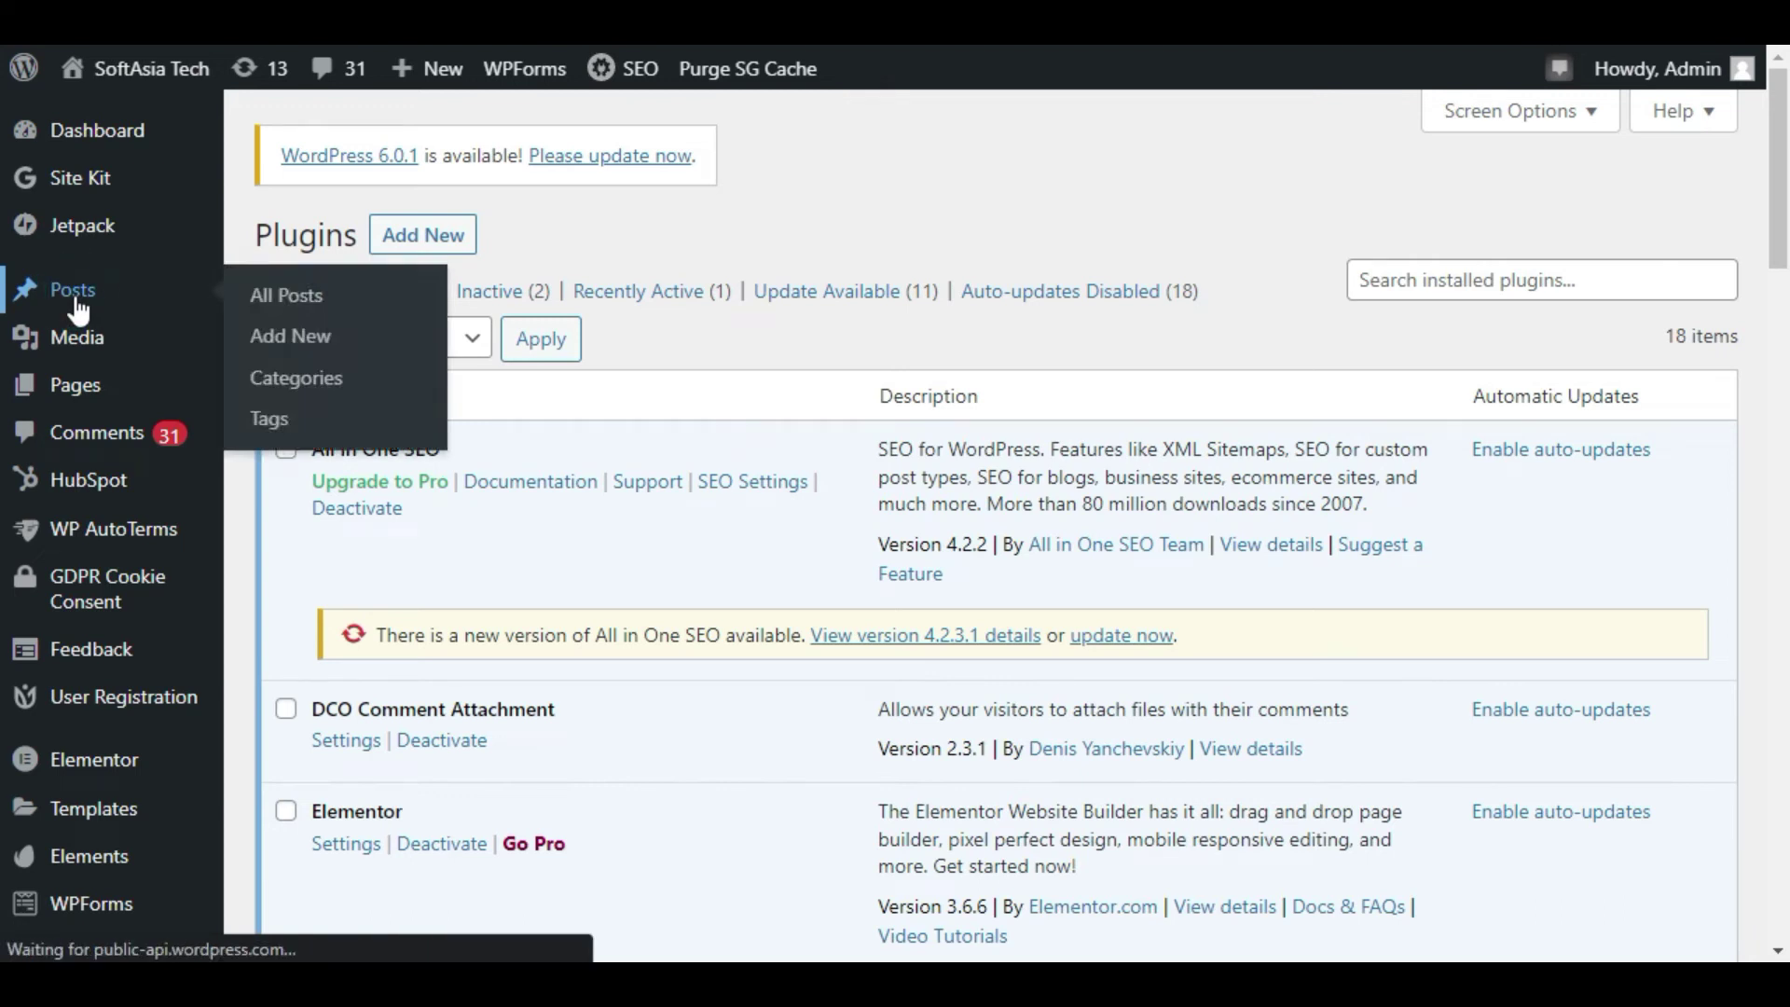
pyautogui.click(78, 308)
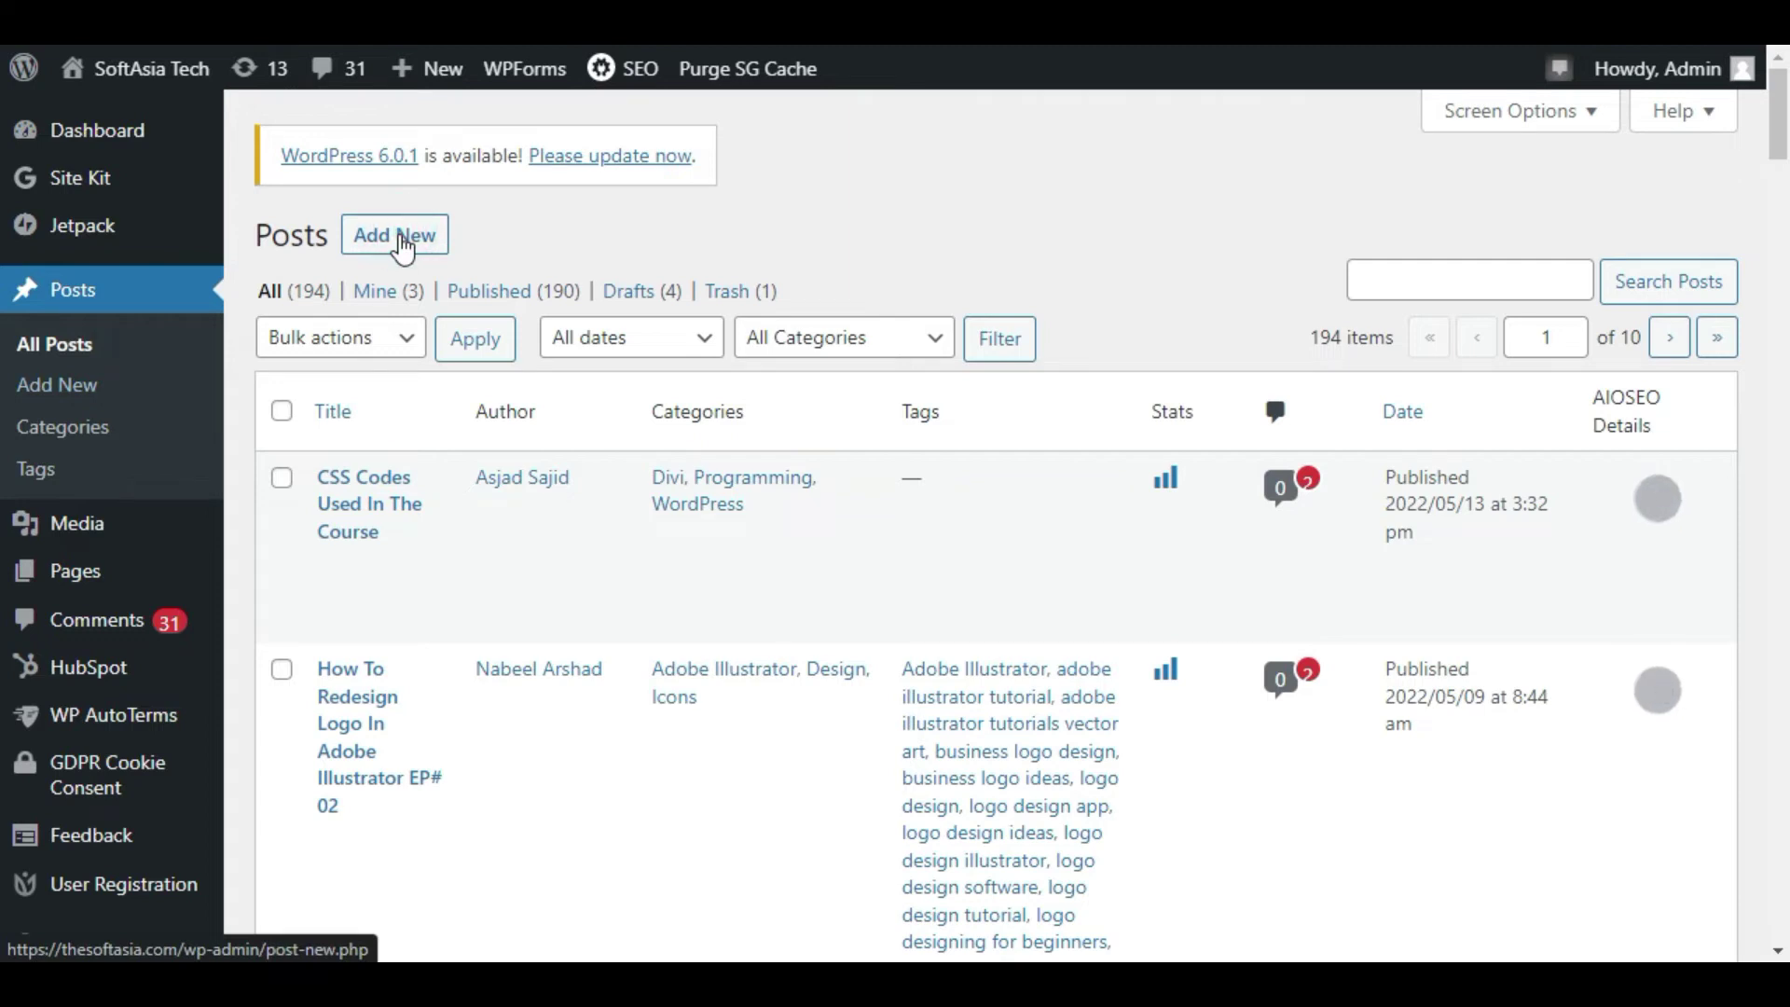
pyautogui.click(402, 245)
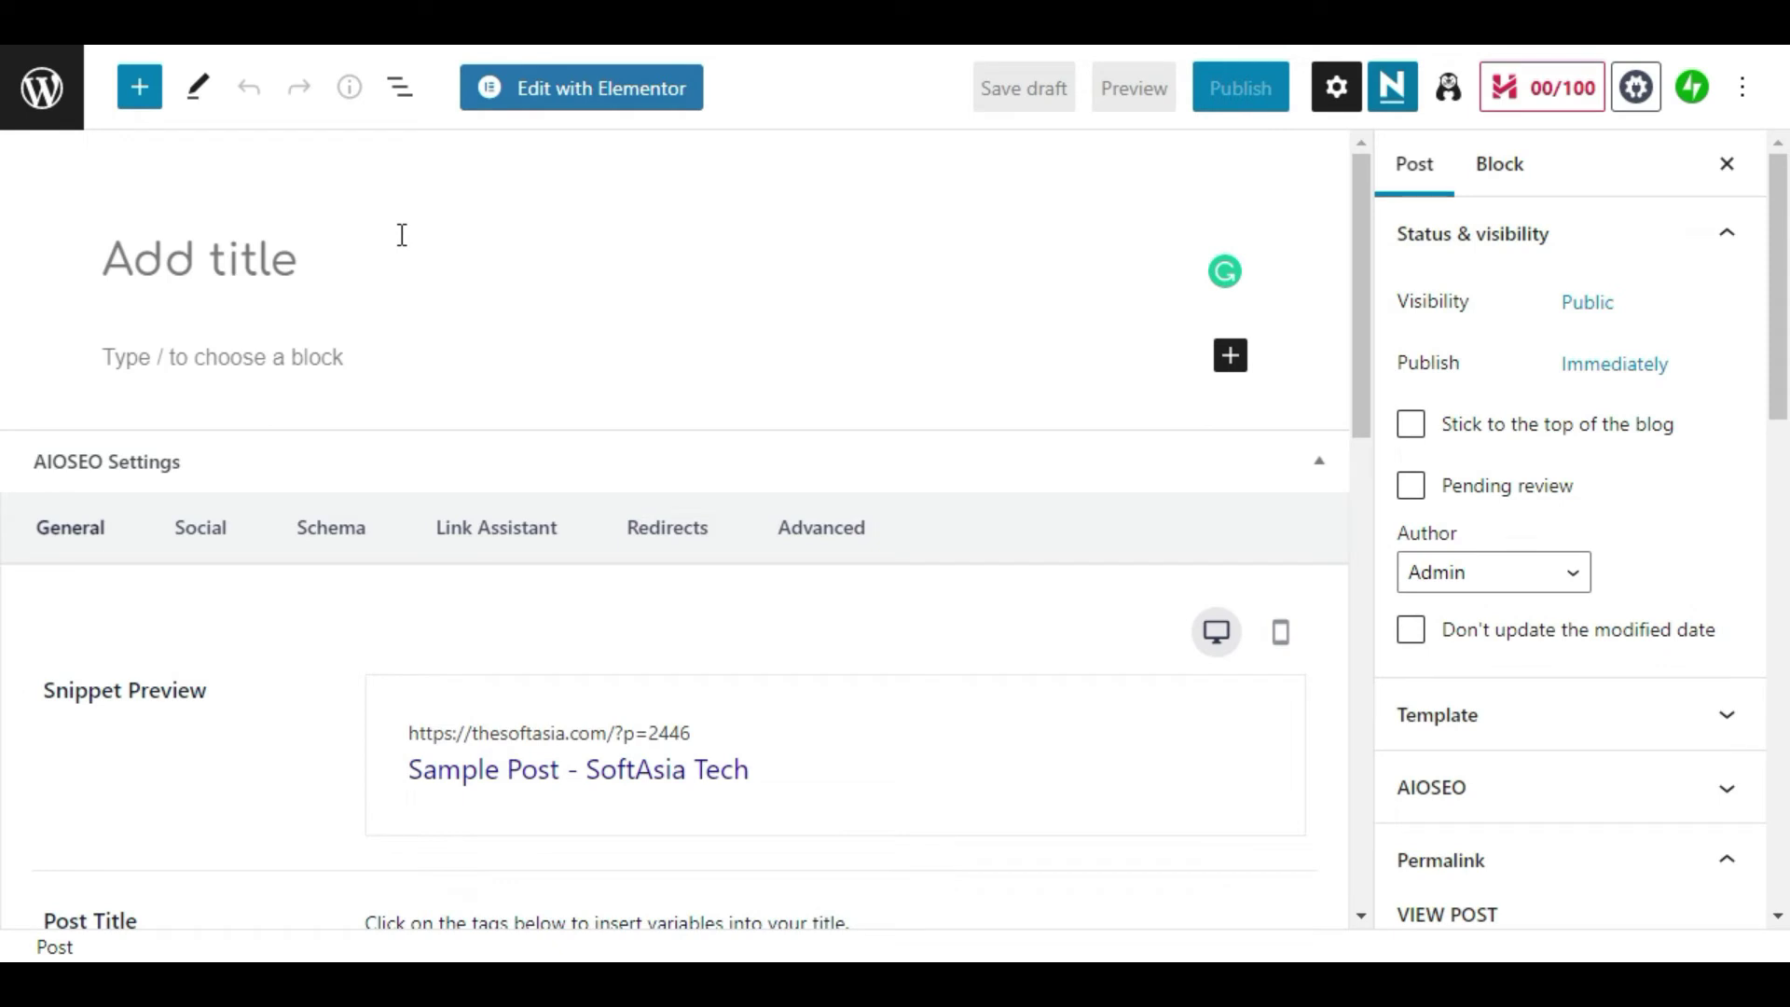
pyautogui.write('Emoji')
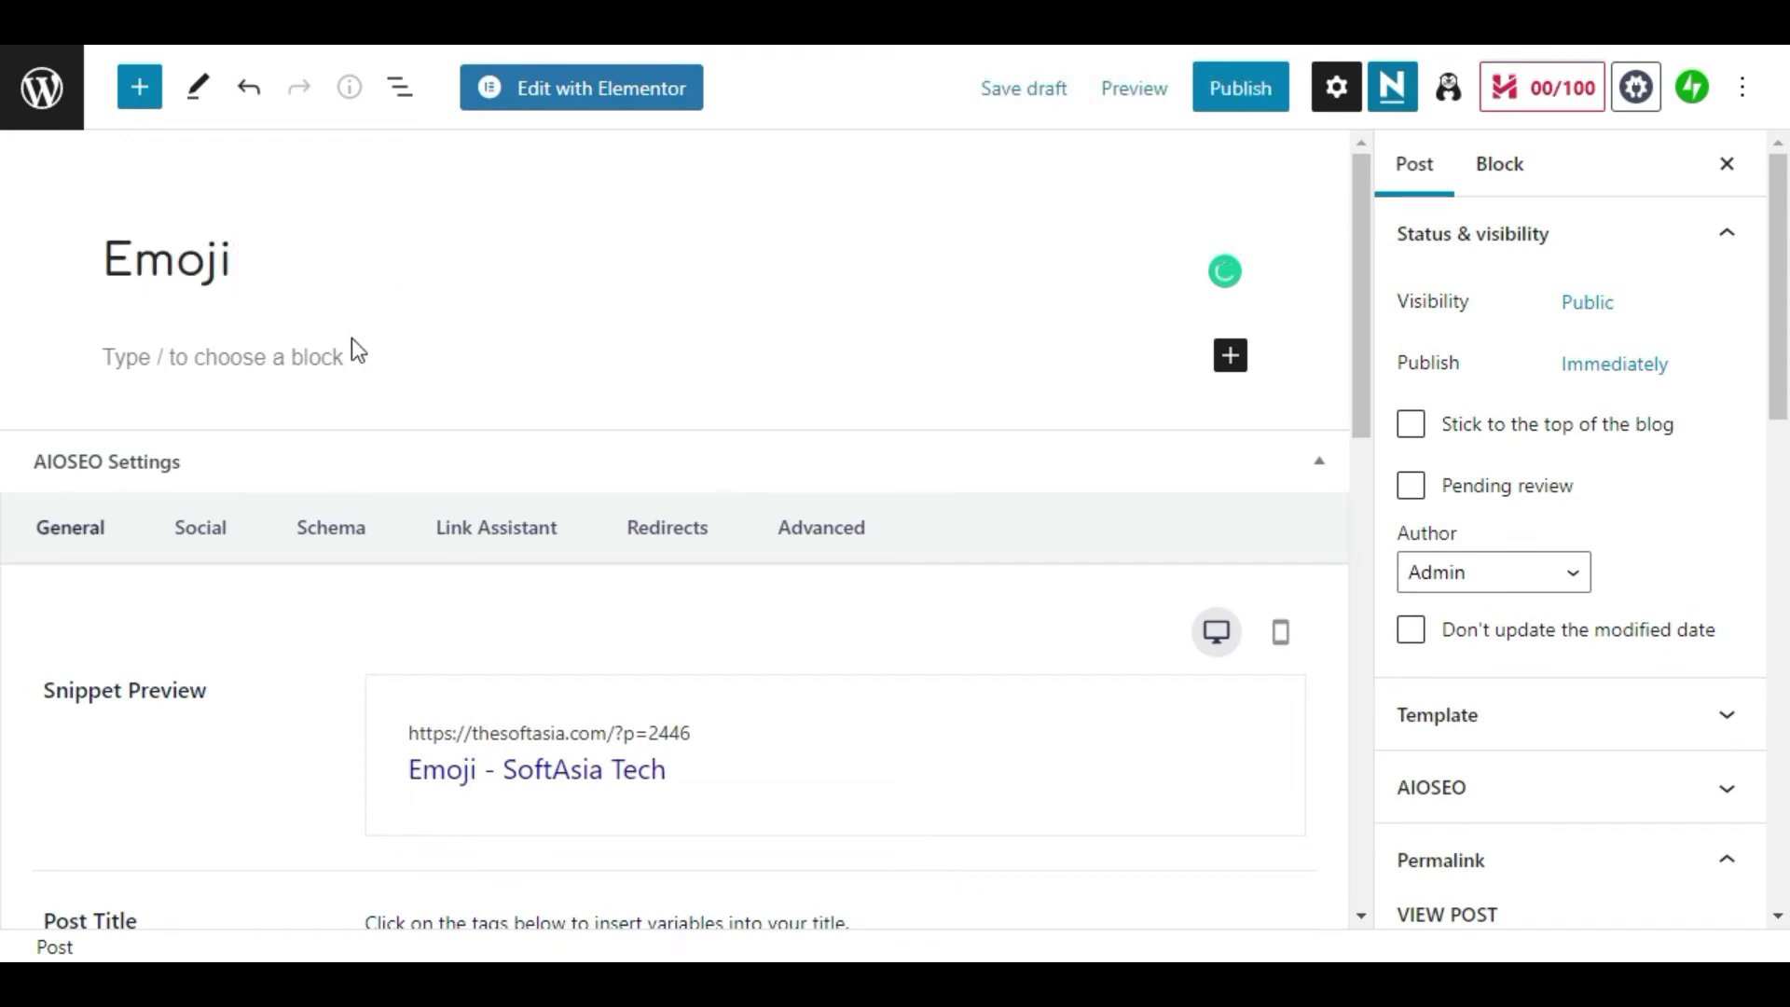
pyautogui.click(333, 361)
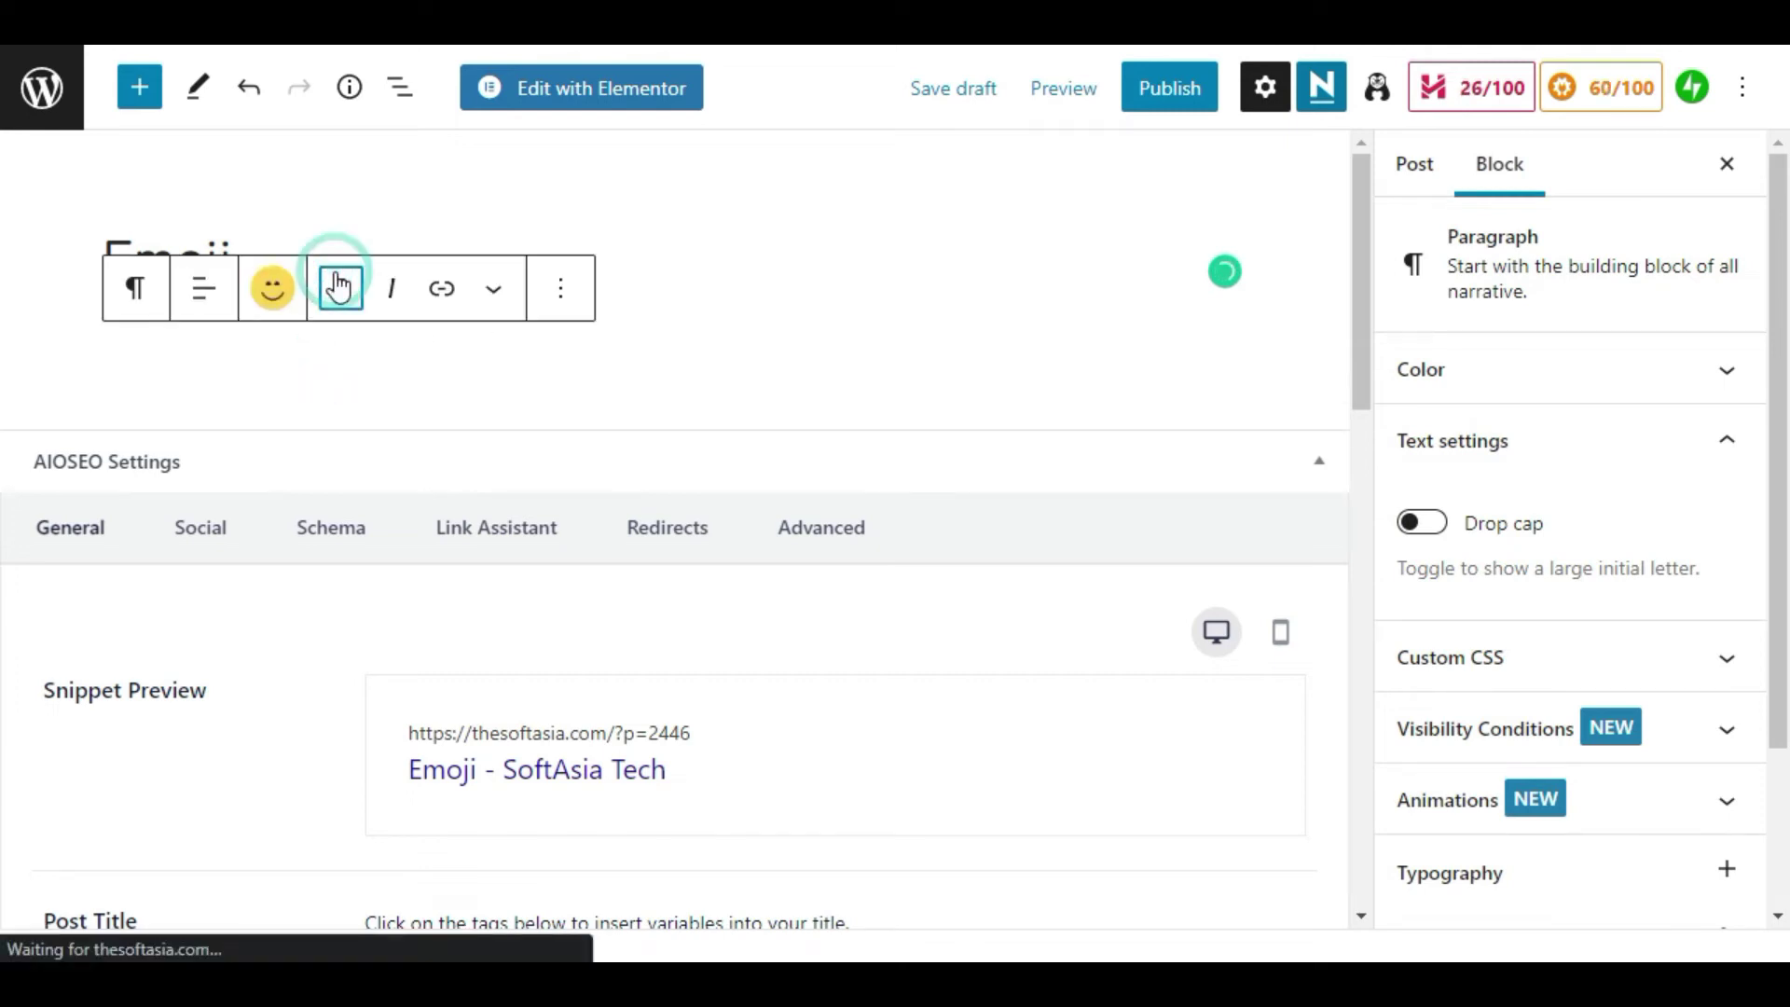
# Insert the lips emoji into the first paragraph using the Emoji Toolbar picker
pyautogui.click(274, 294)
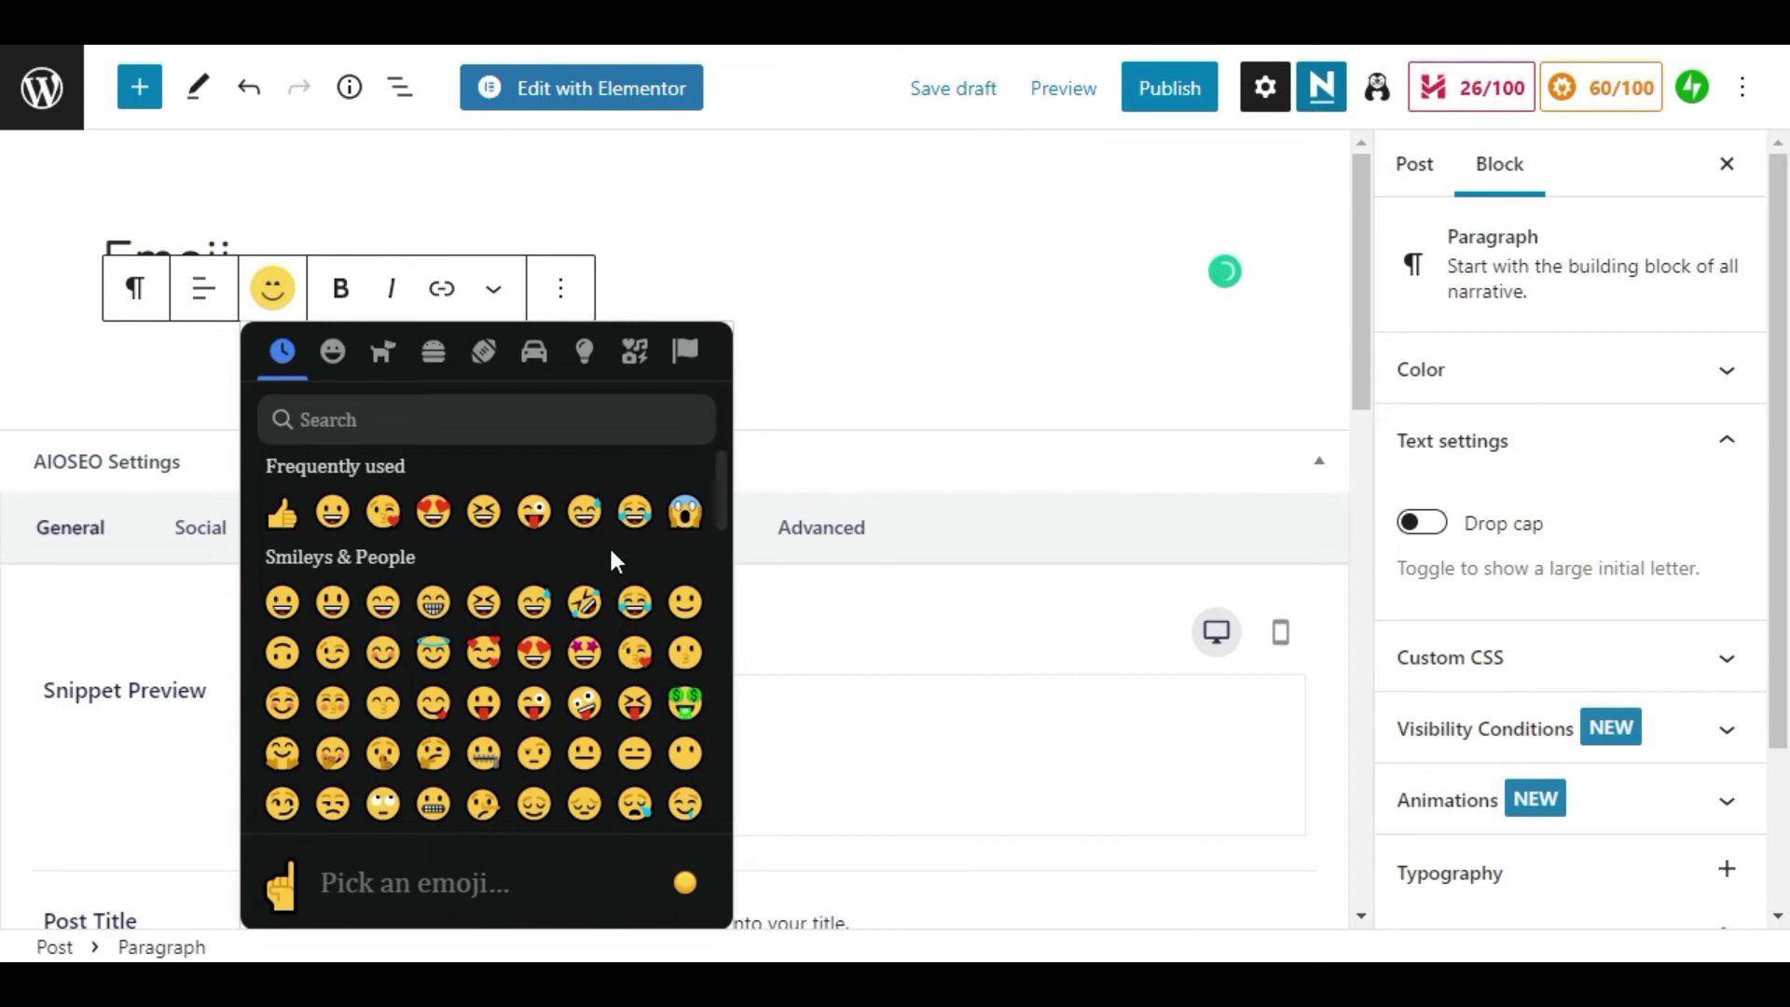
pyautogui.scroll(-5, 580, 620)
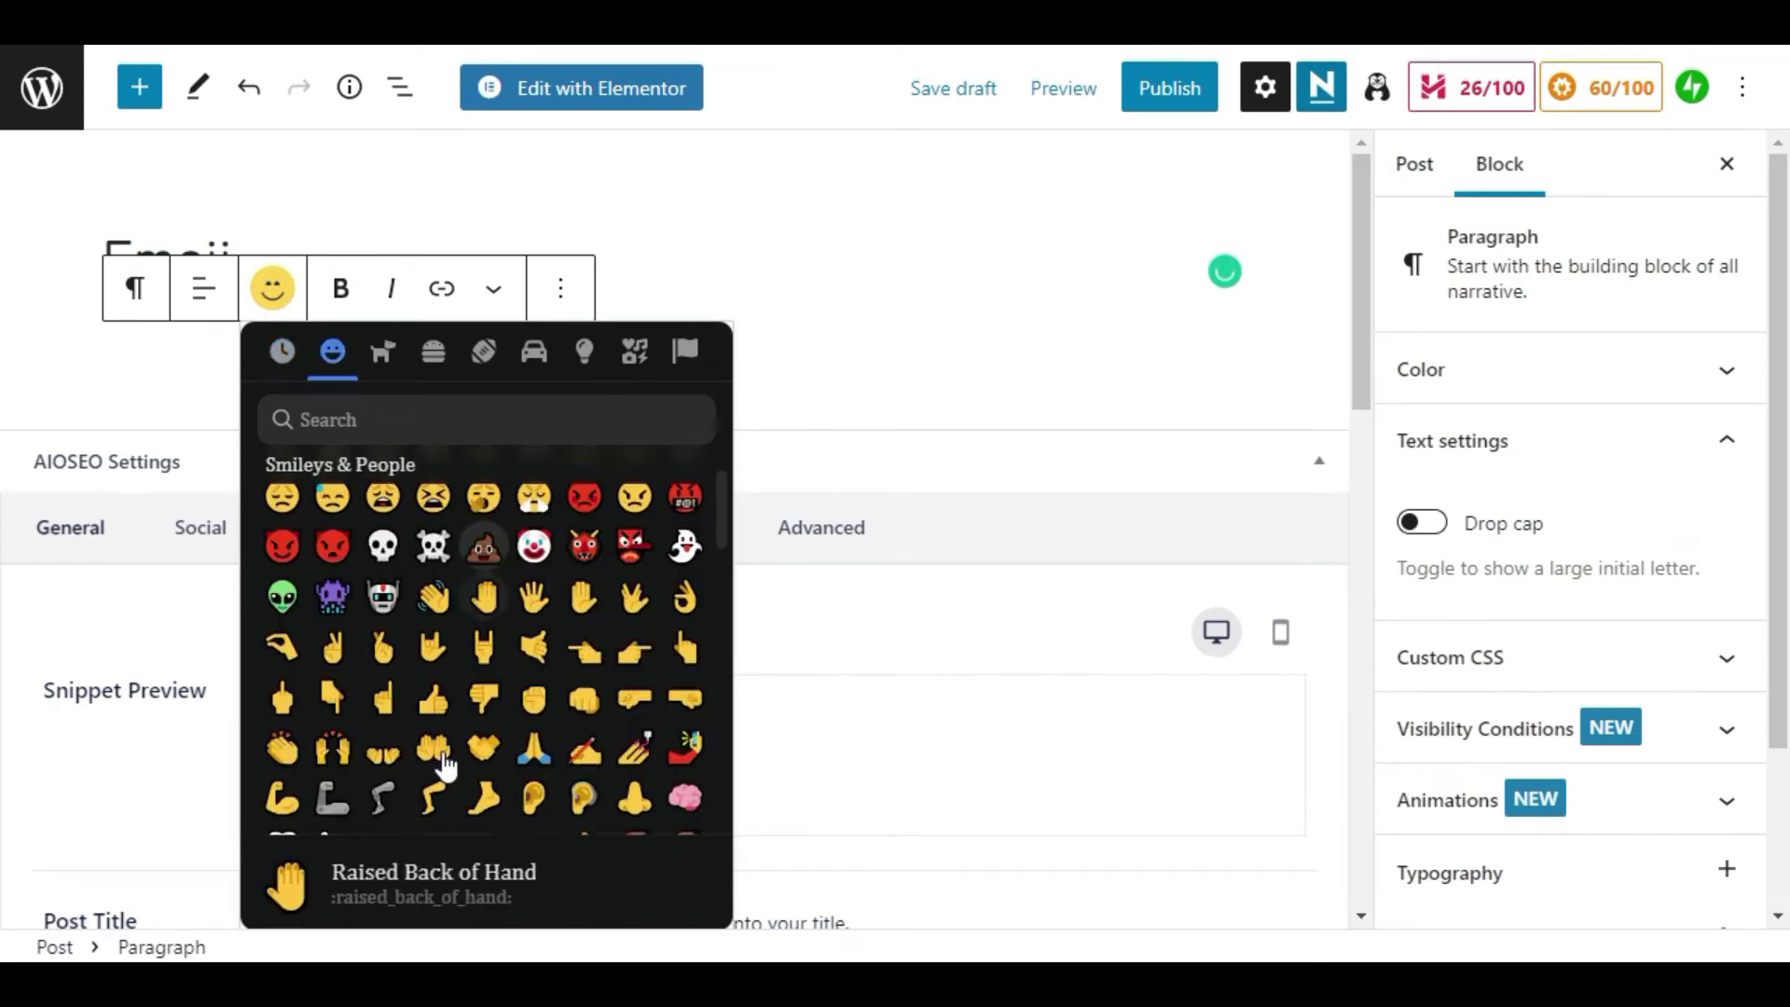
pyautogui.scroll(-2, 445, 764)
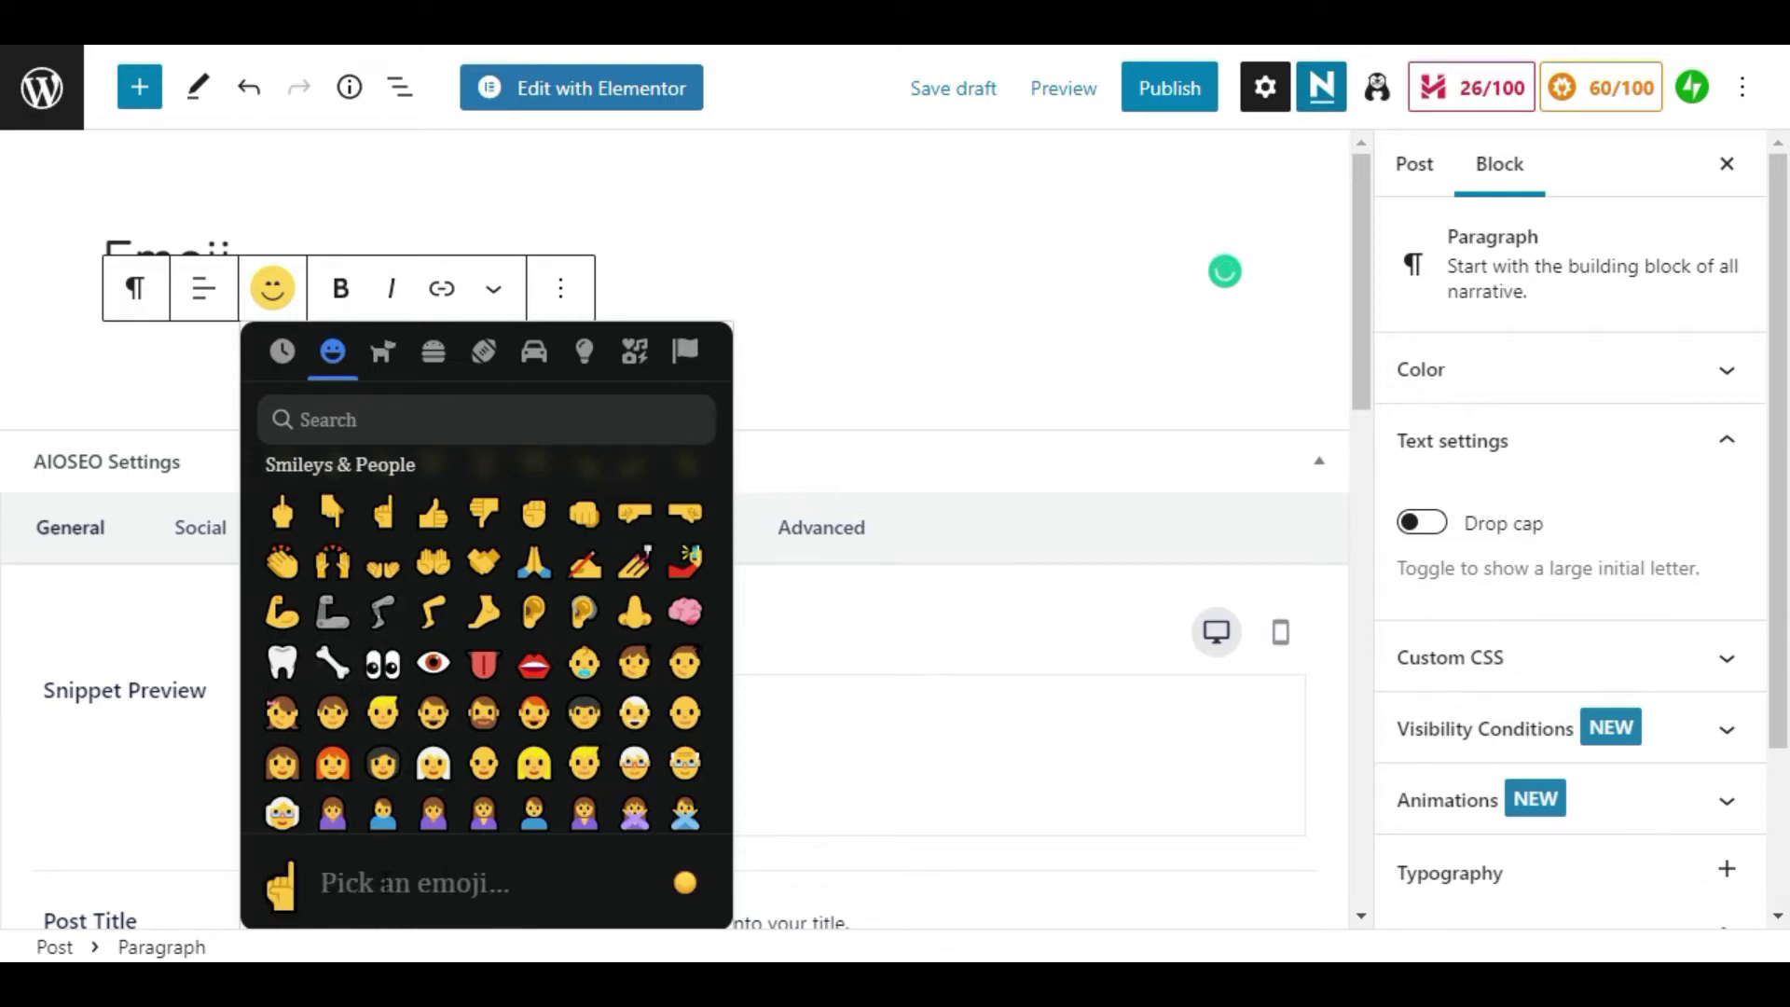
pyautogui.click(389, 883)
pyautogui.click(533, 665)
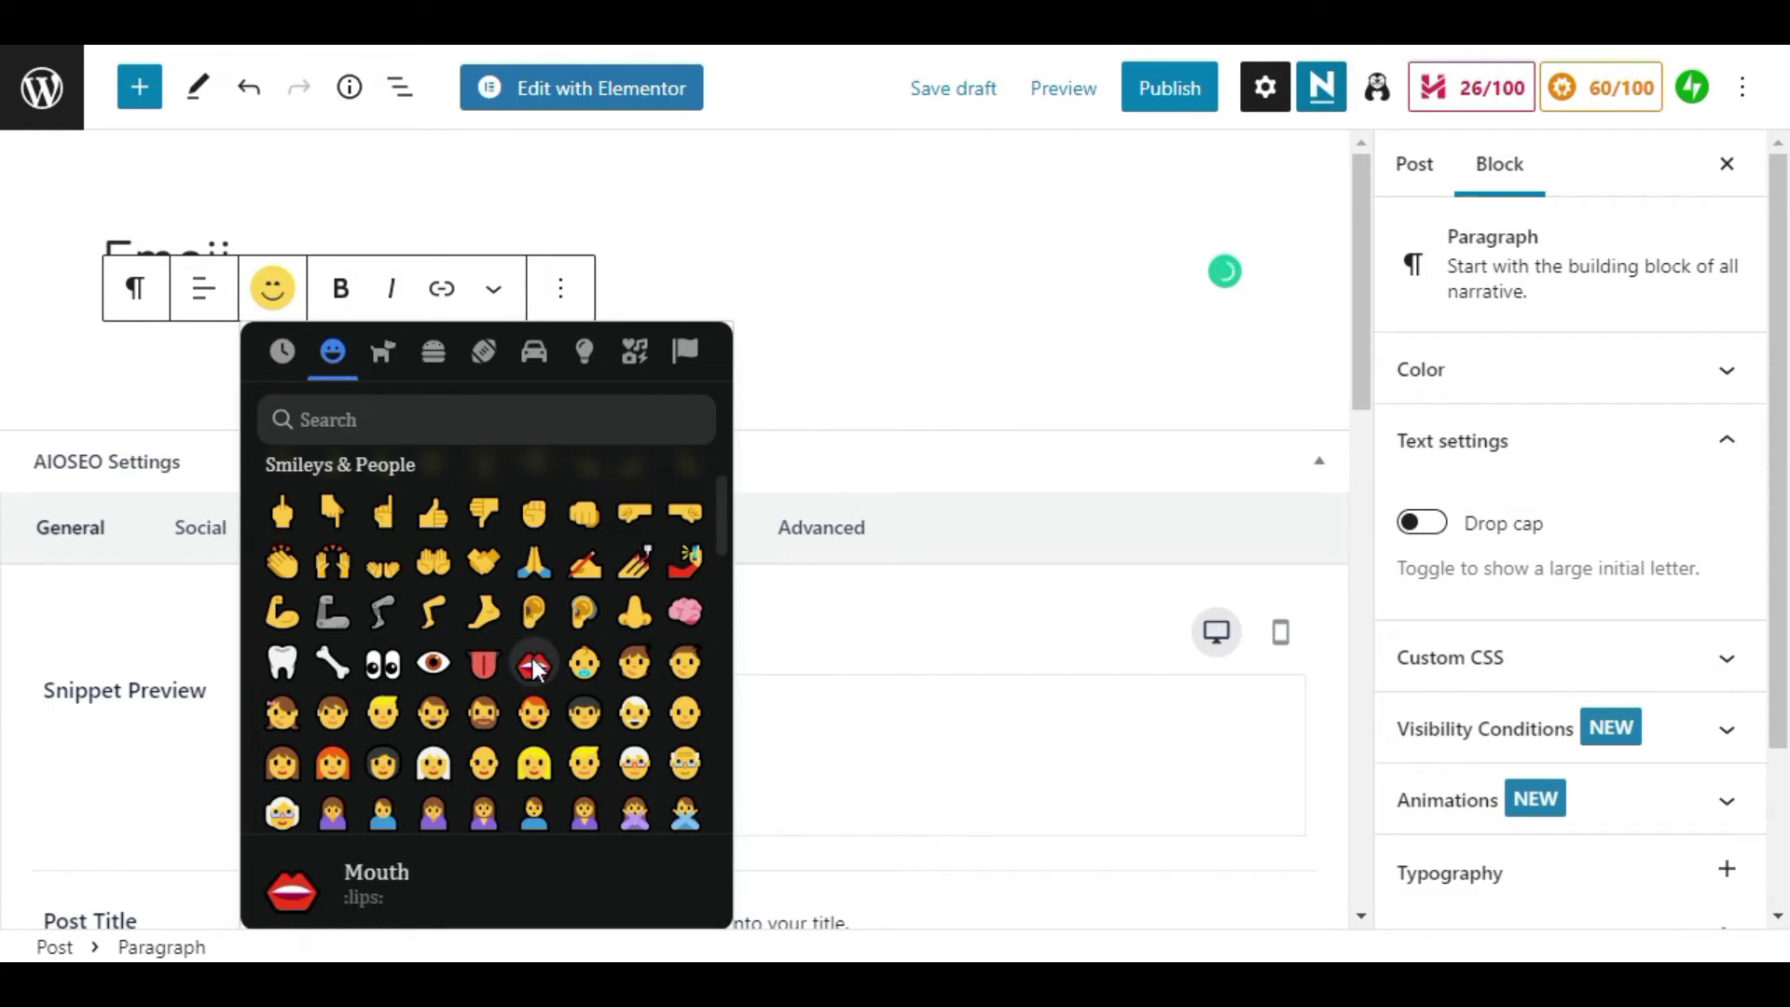
# Add a sunflower from Animals & Nature after the lips, then start a new paragraph
pyautogui.click(270, 288)
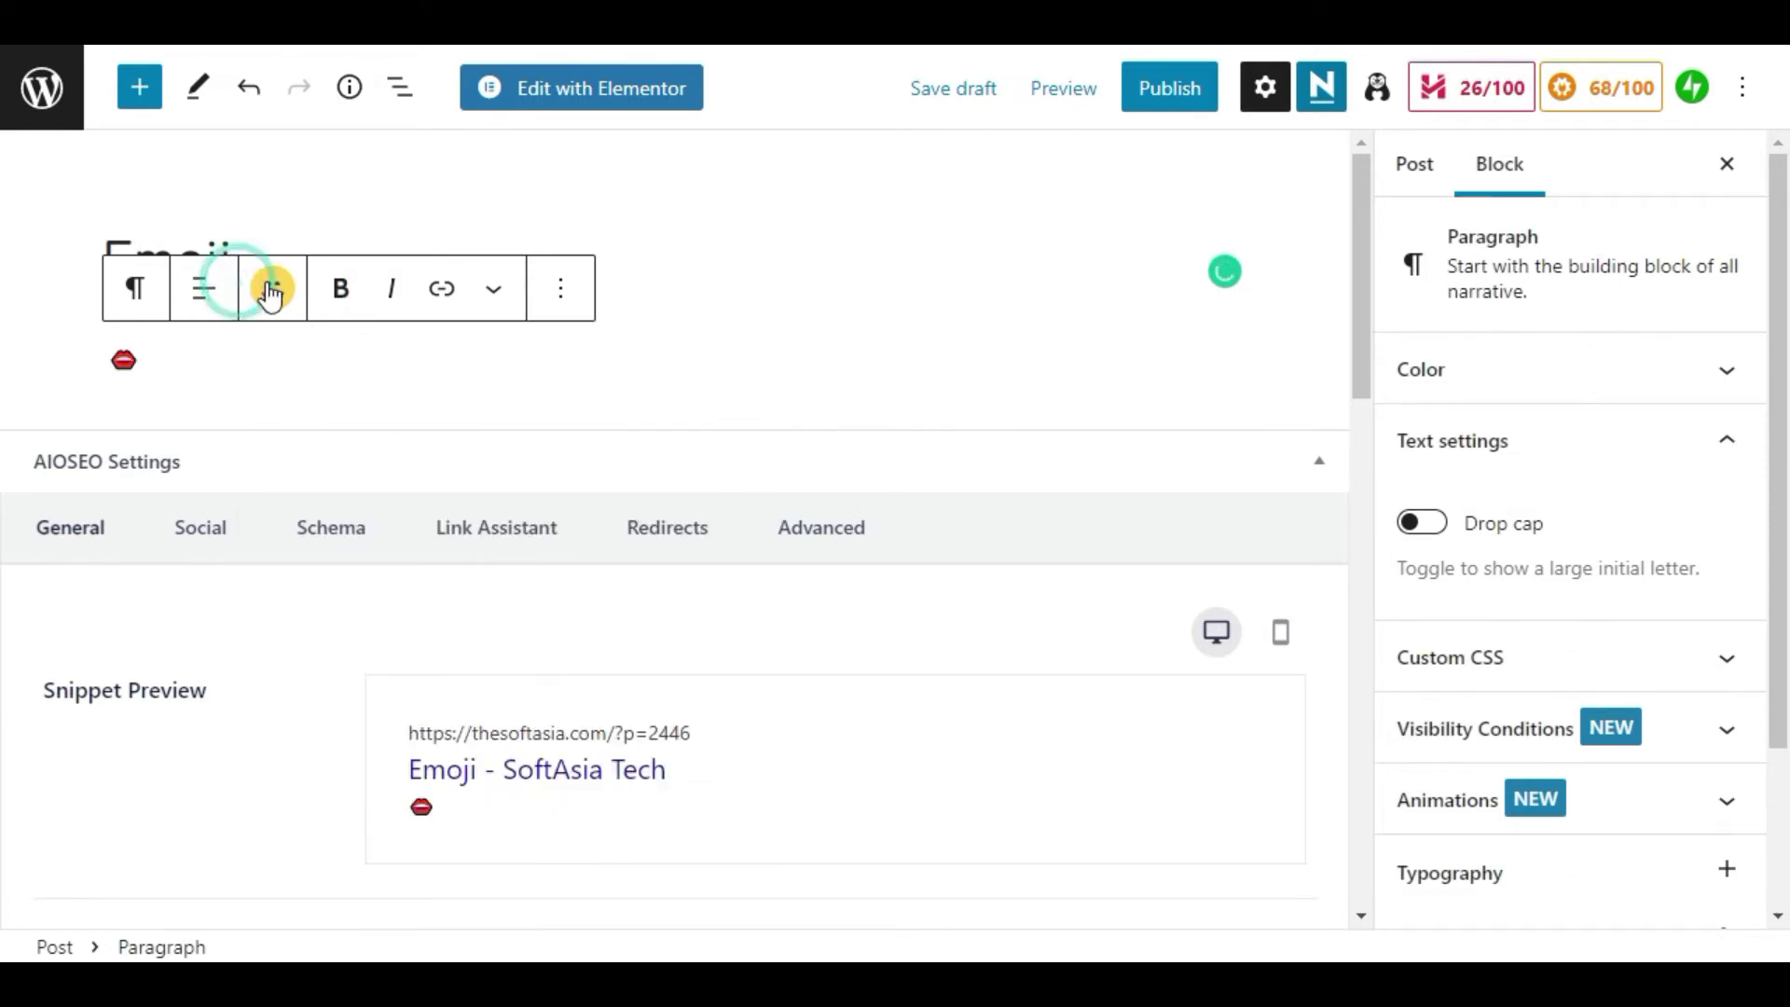
pyautogui.click(380, 373)
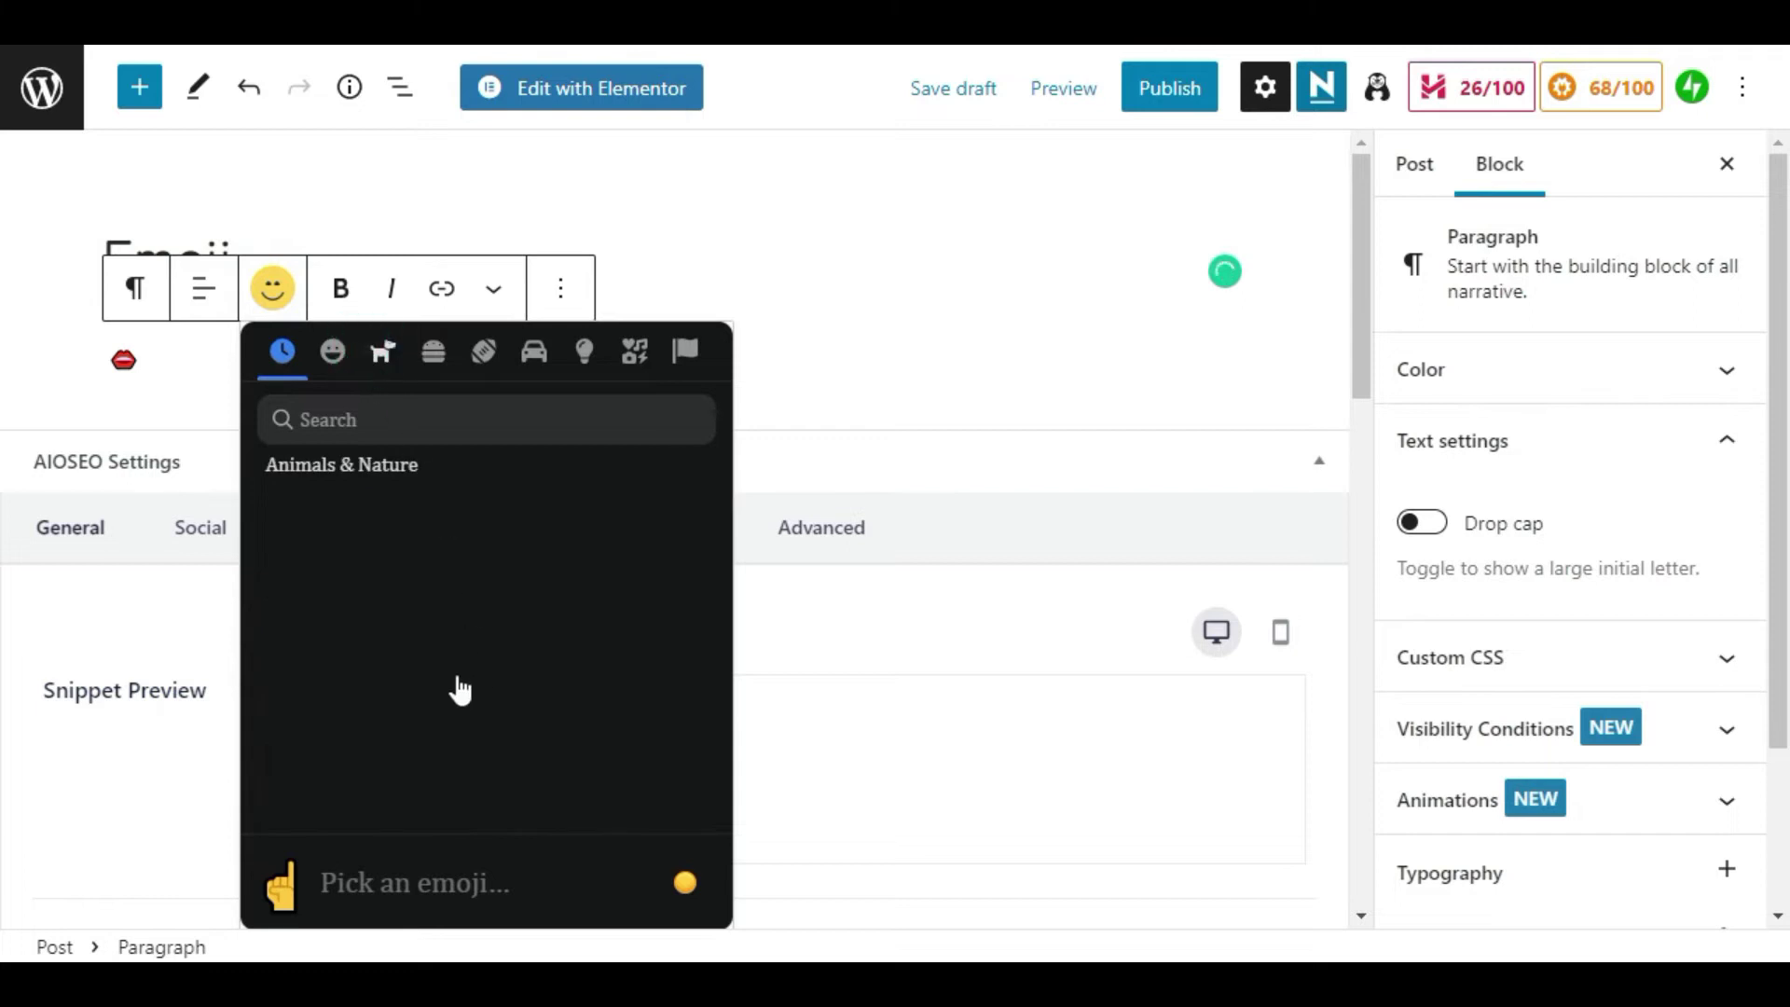
pyautogui.scroll(-5, 446, 706)
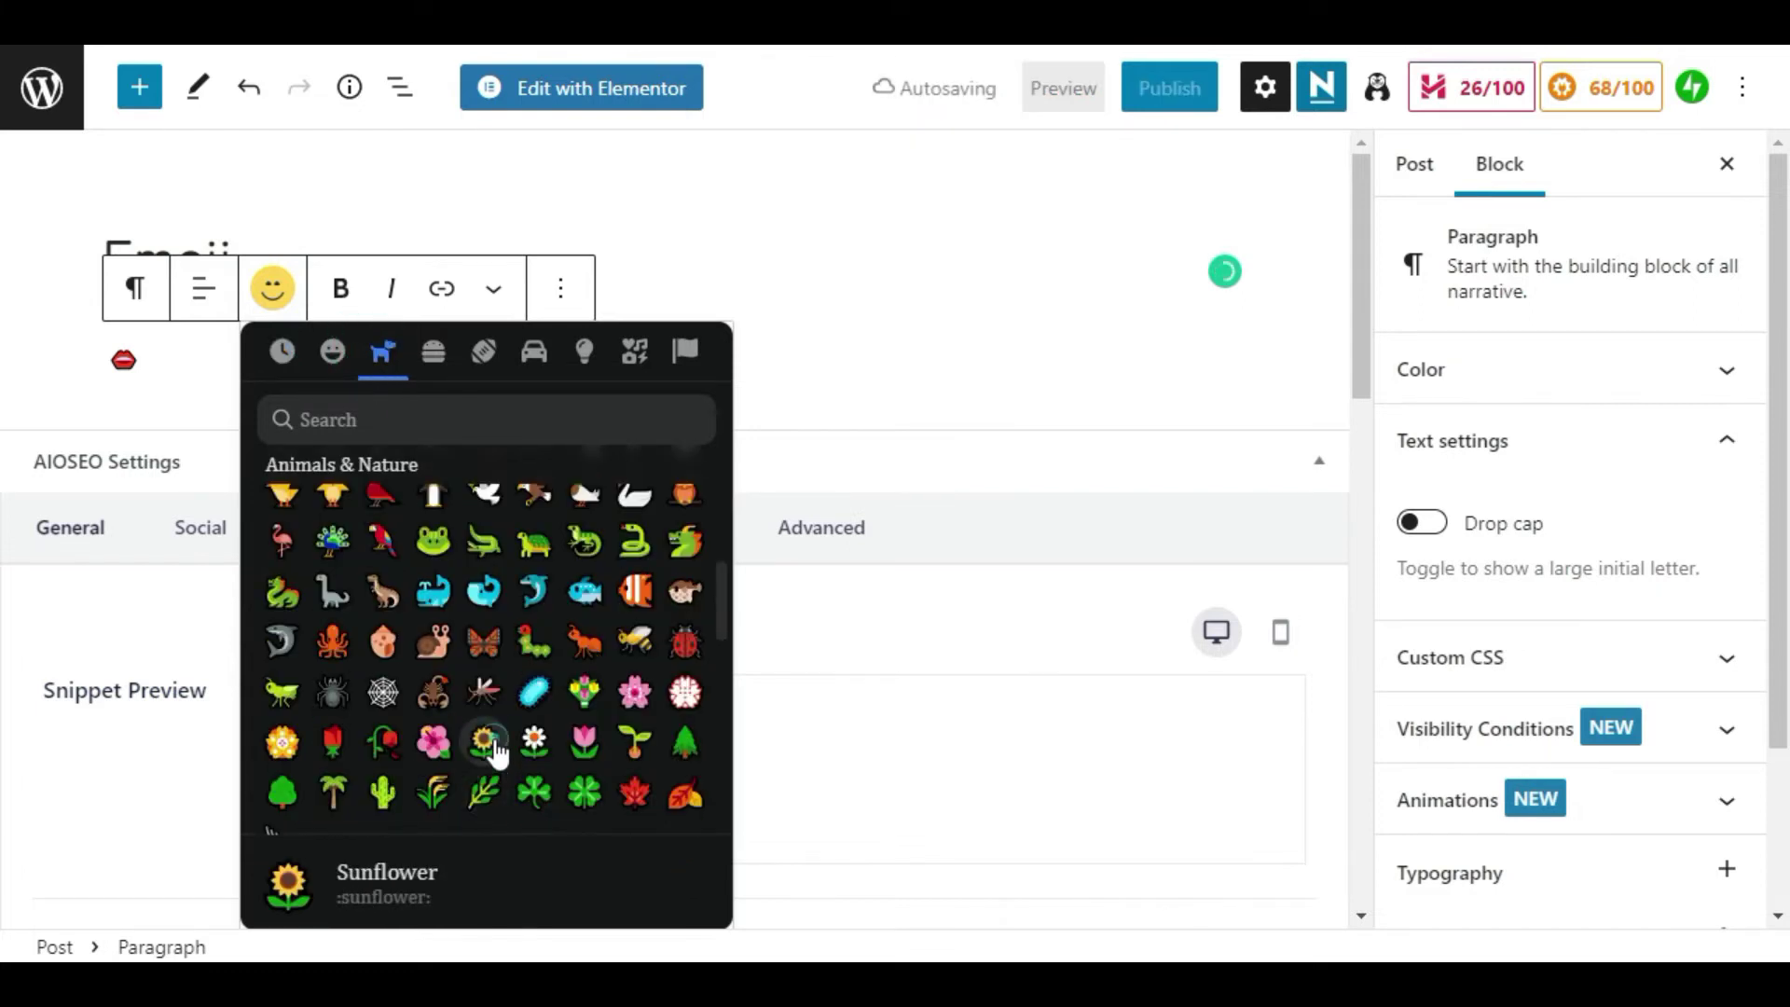
pyautogui.click(483, 736)
pyautogui.press('Return')
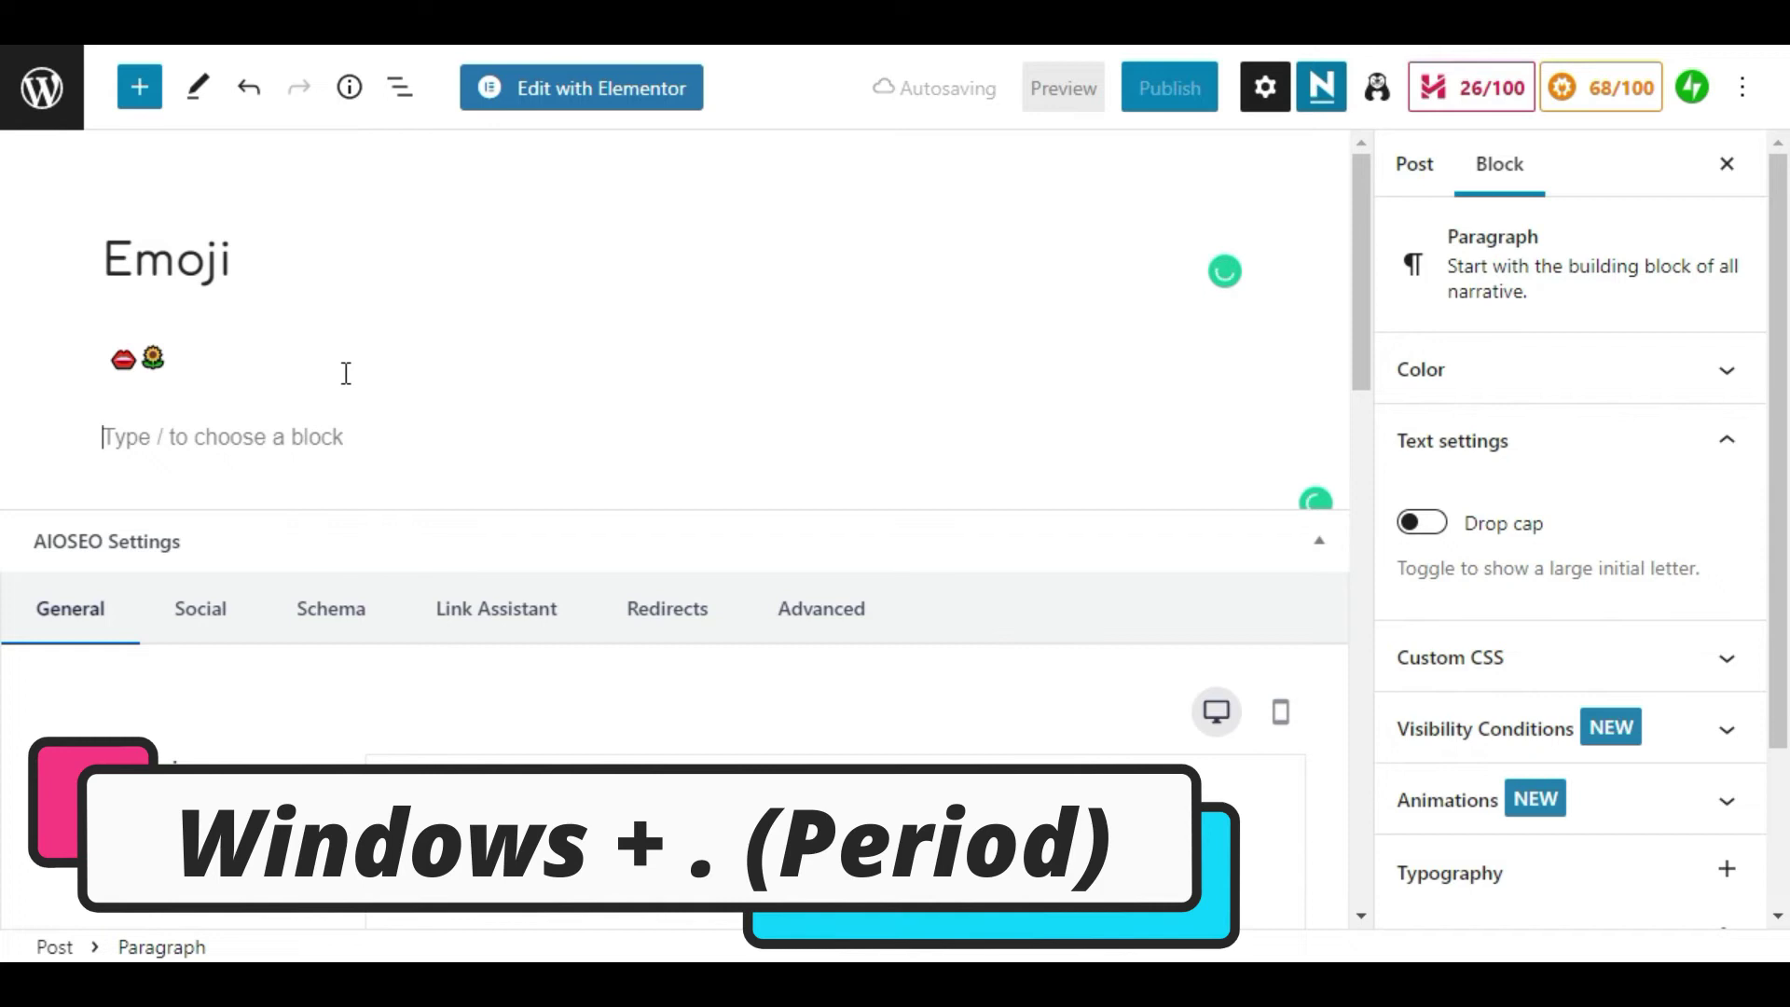
# Insert a row of black, yellow, green and purple hearts with the Win+. emoji picker
pyautogui.press('super+period')
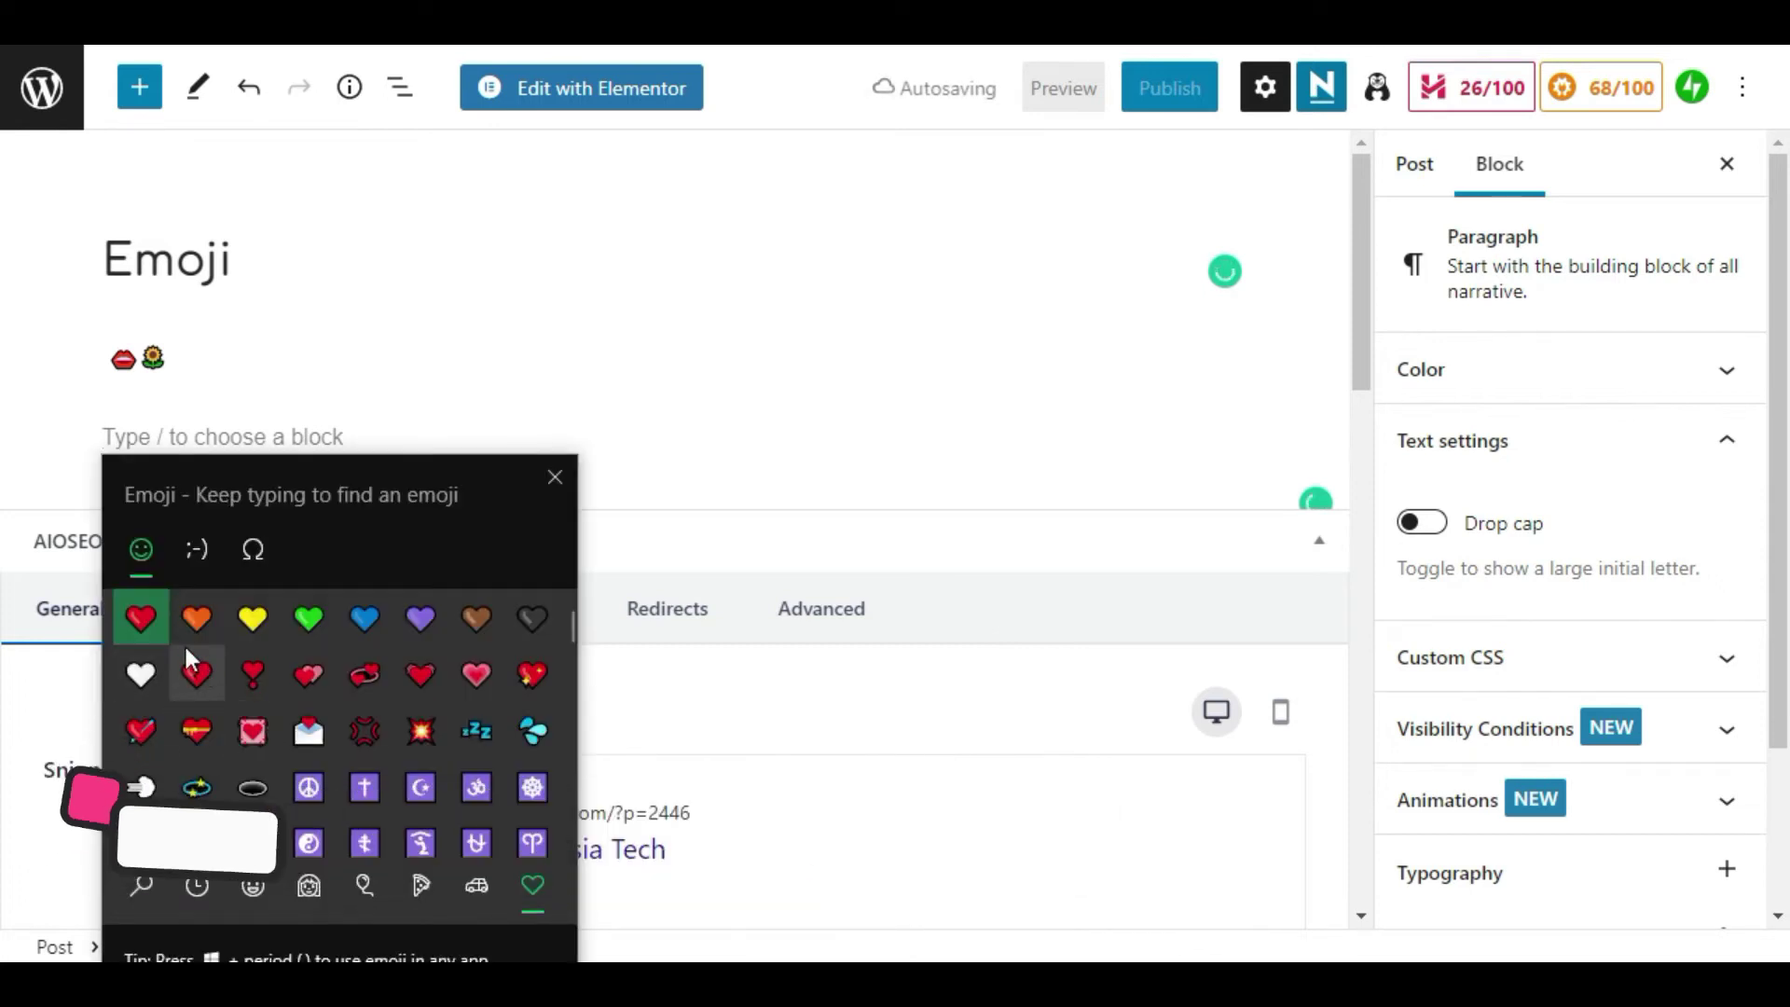
pyautogui.click(148, 611)
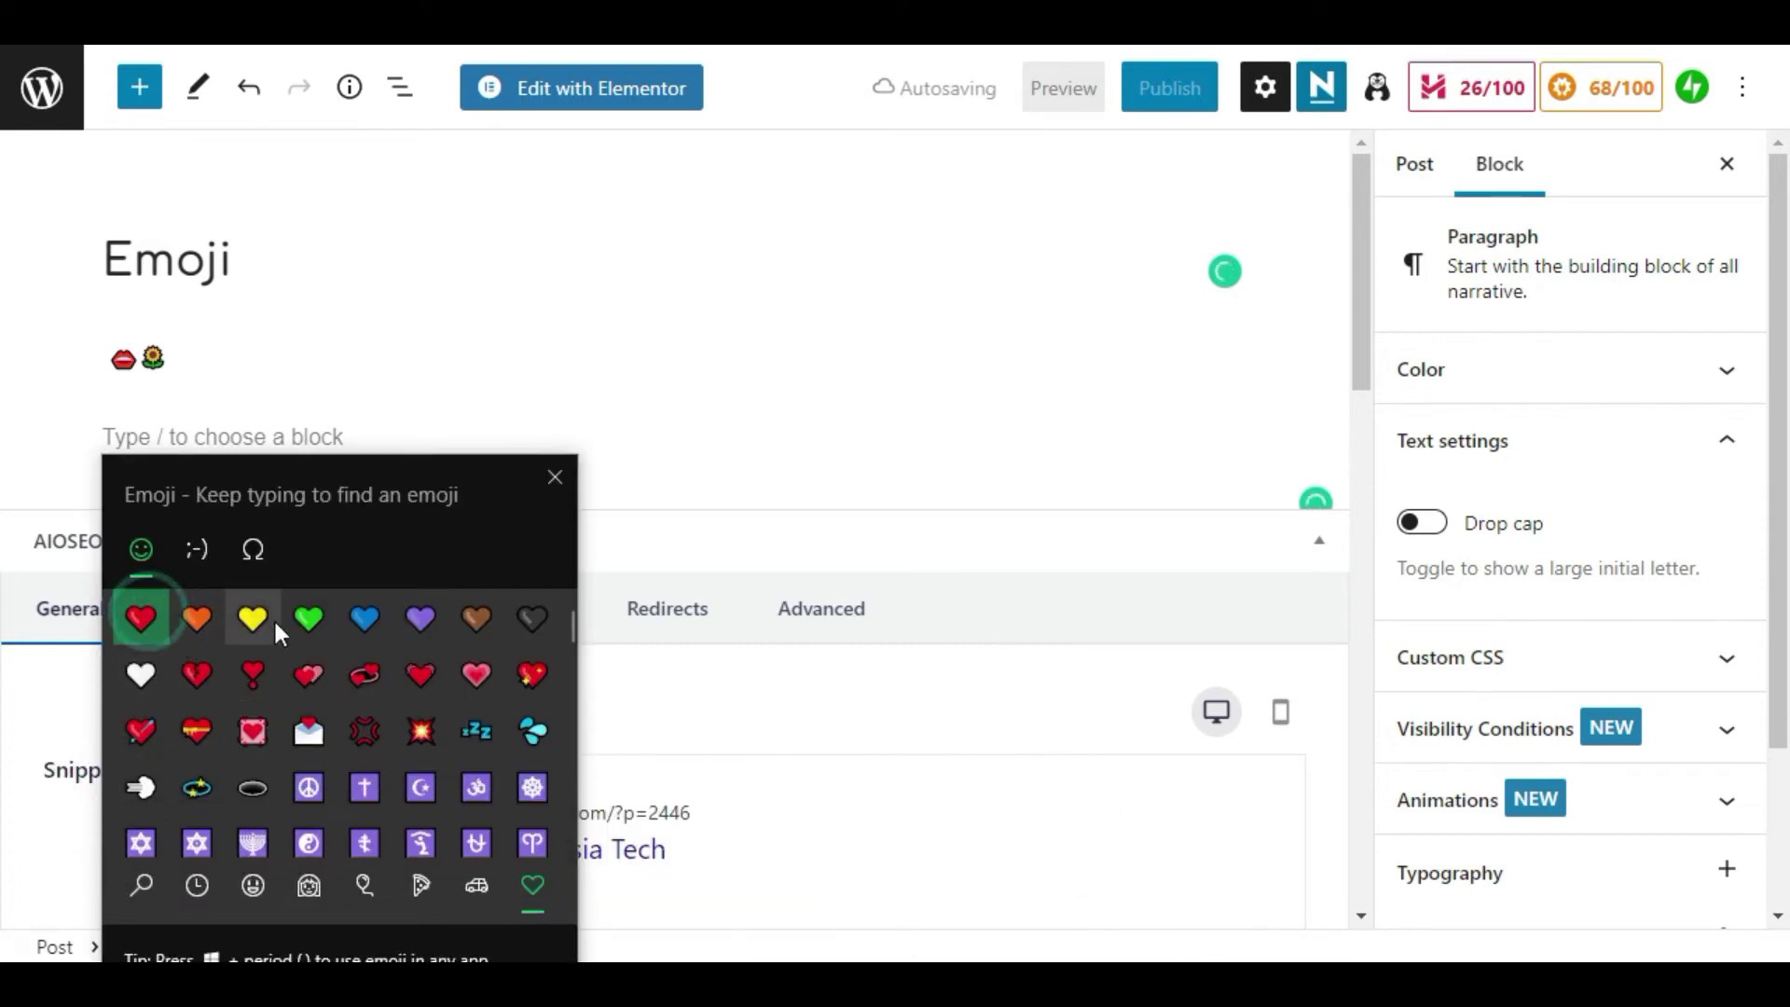
pyautogui.click(272, 623)
pyautogui.click(321, 625)
pyautogui.click(421, 623)
pyautogui.click(344, 437)
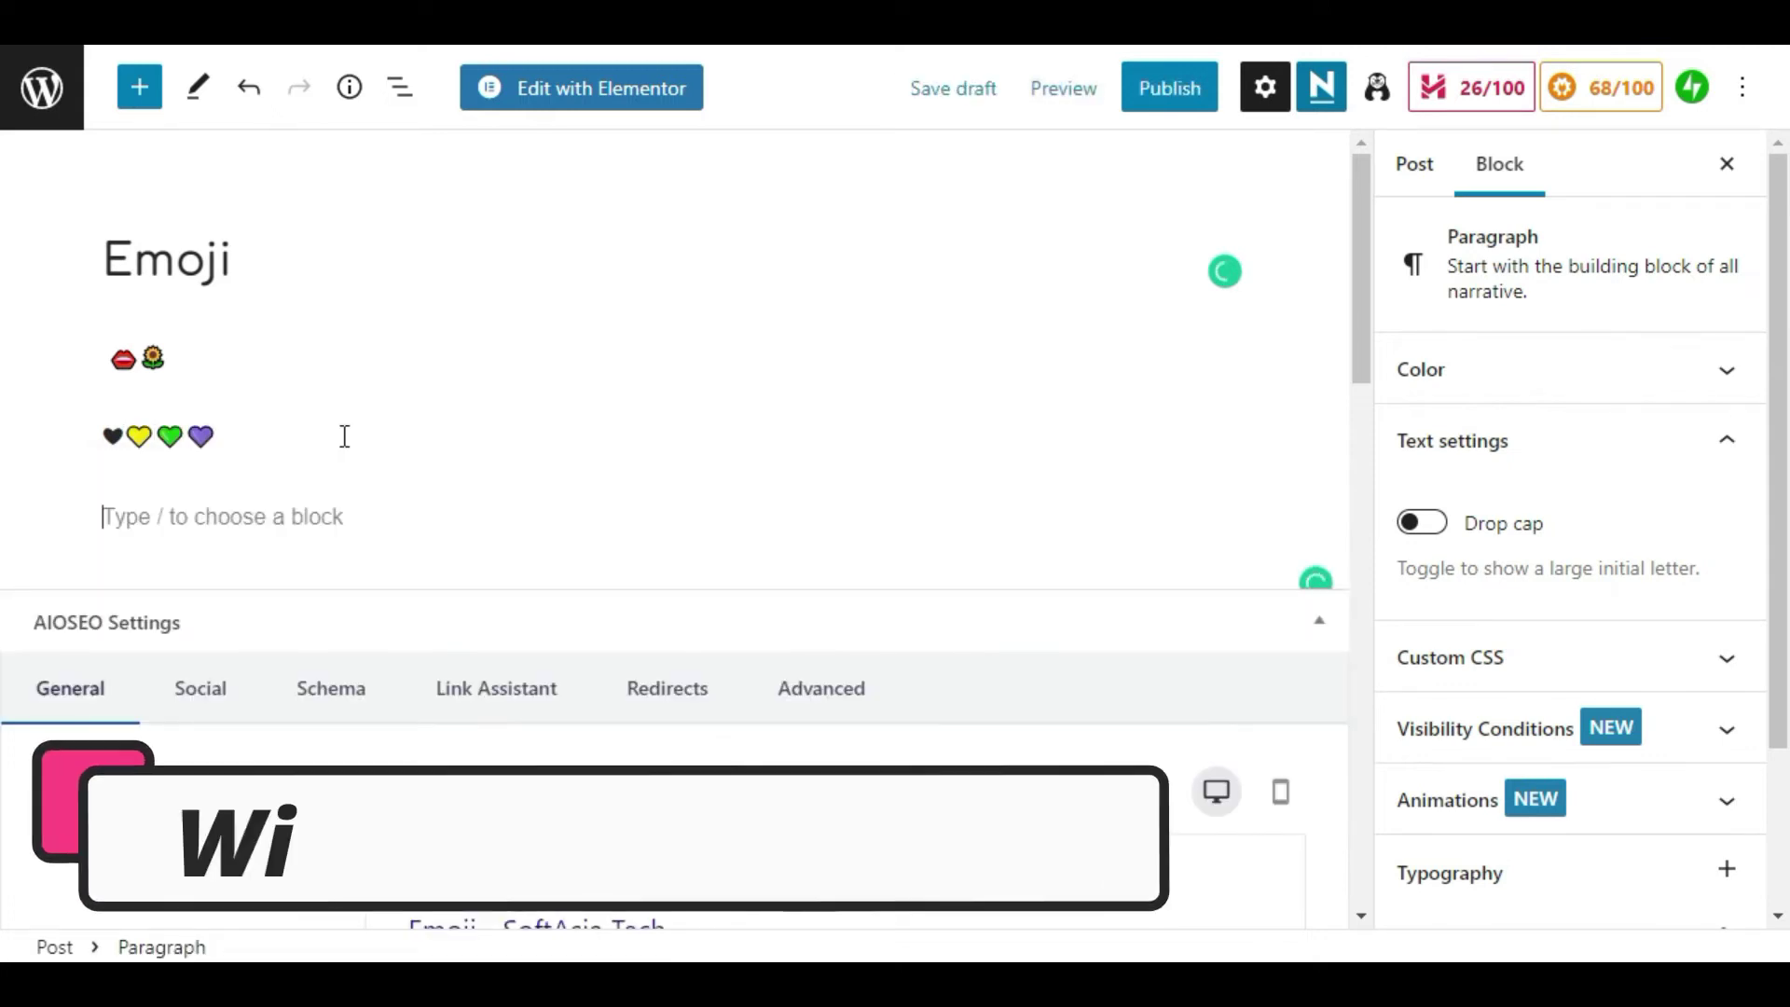
# Add a row of food emojis: oyster, sushi, shrimp, bento box and takeout box
pyautogui.press('super+period')
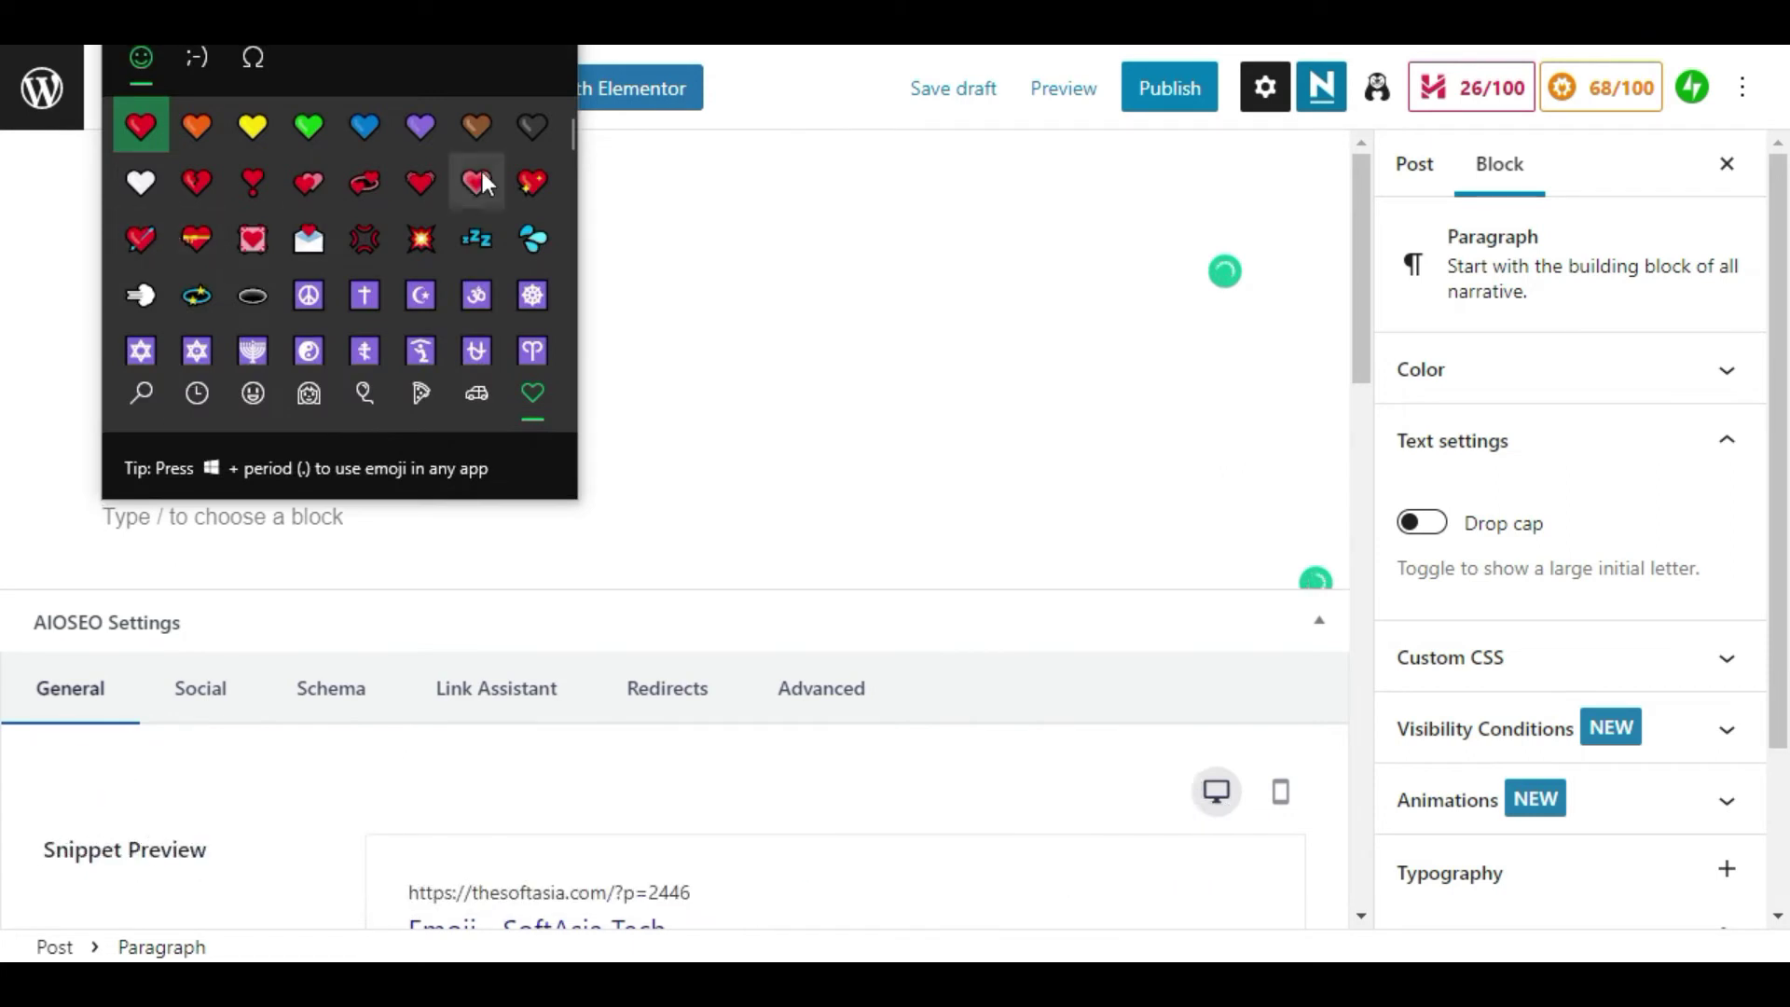
pyautogui.click(421, 392)
pyautogui.click(420, 340)
pyautogui.click(479, 338)
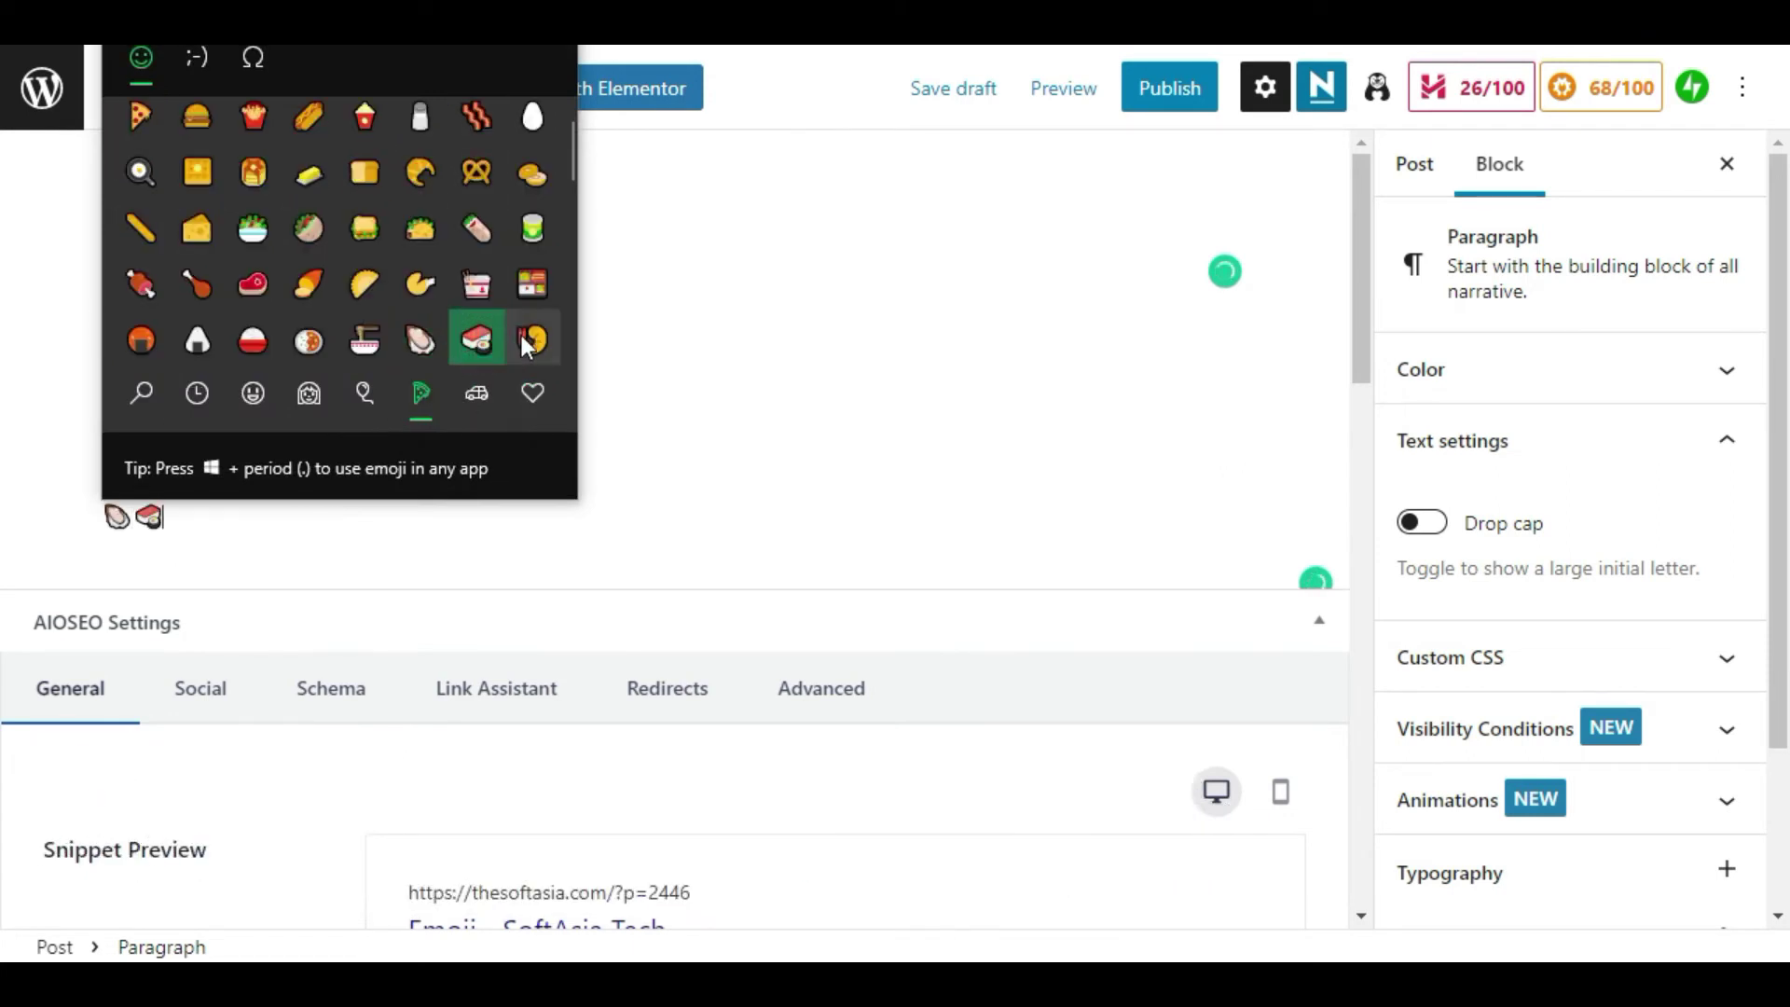
pyautogui.click(530, 342)
pyautogui.click(532, 285)
pyautogui.click(477, 284)
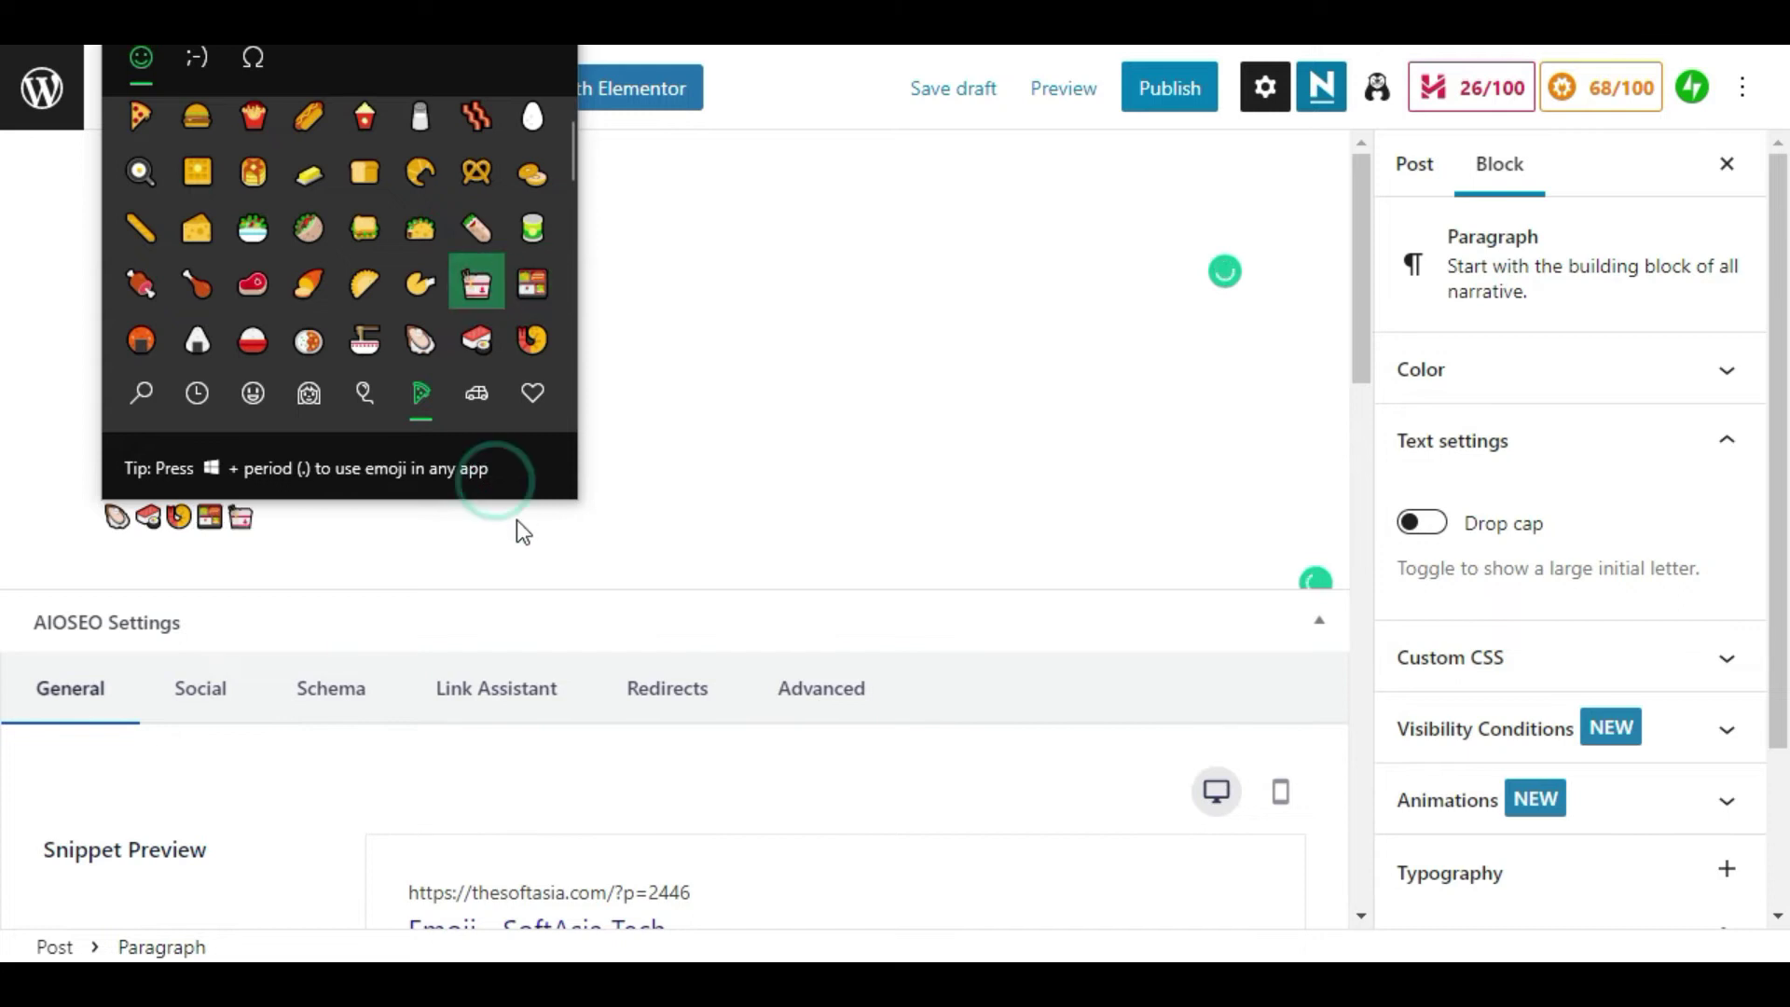
pyautogui.click(517, 520)
# Publish the Emoji post and view its three emoji rows on the live site
pyautogui.click(1163, 108)
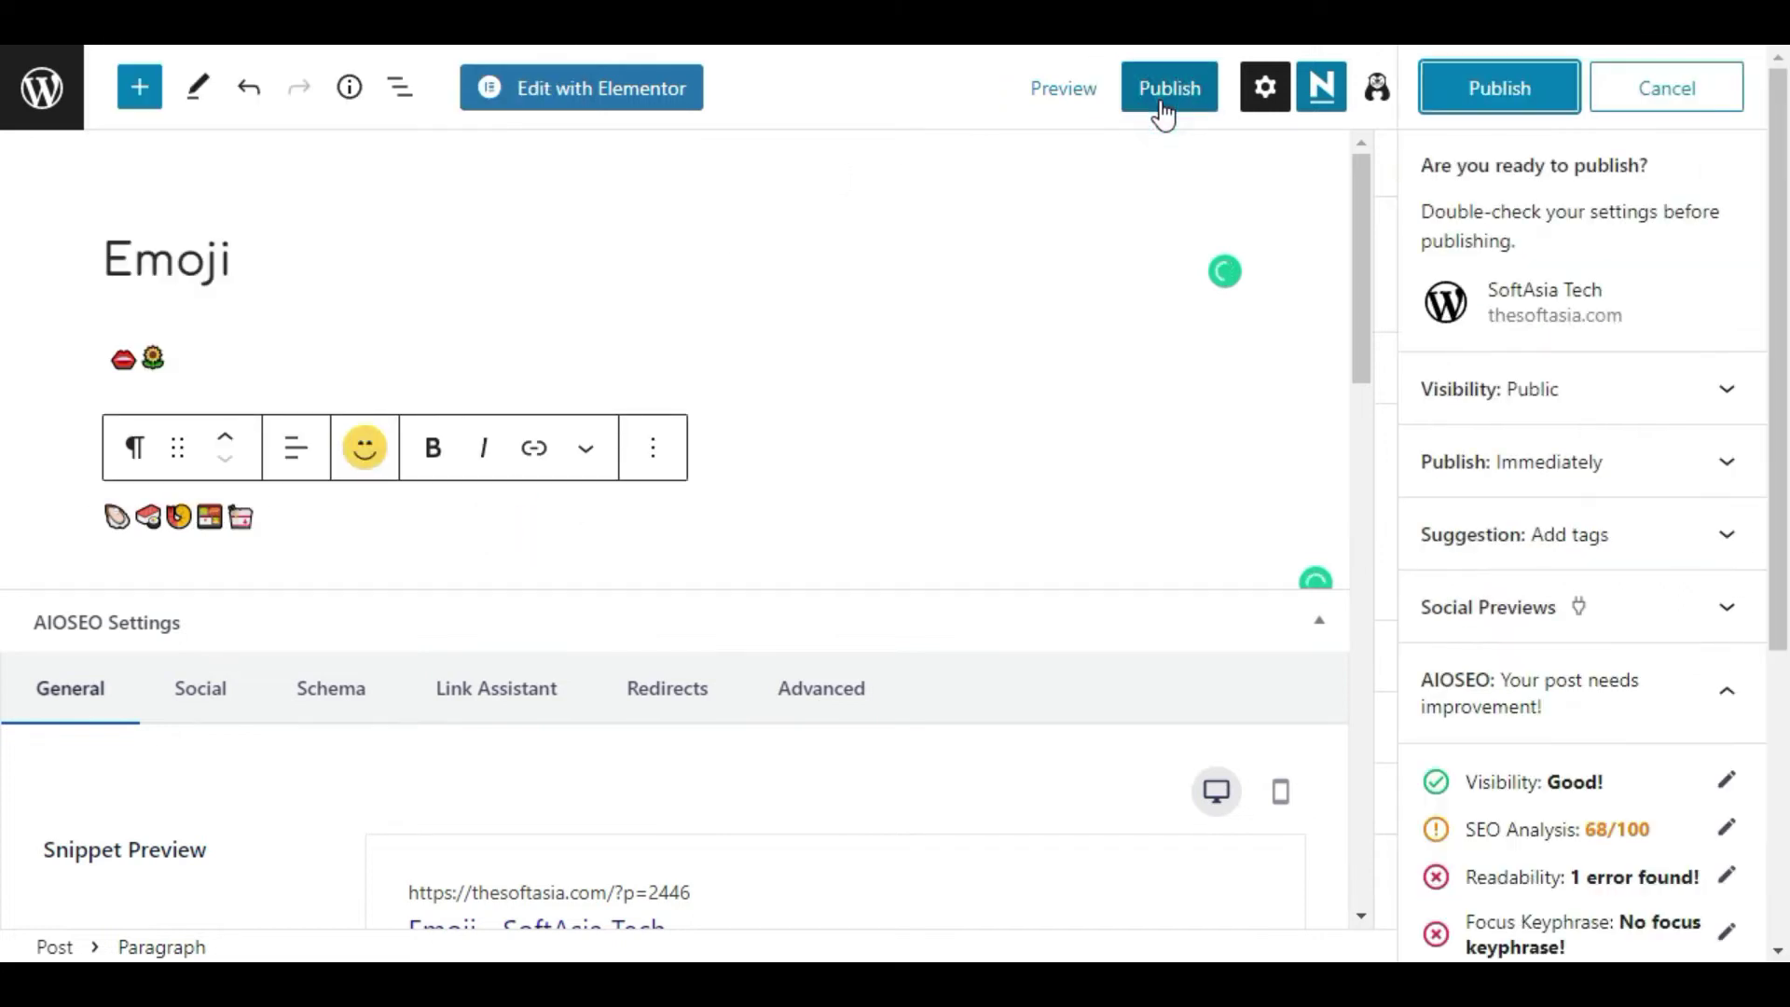
pyautogui.click(1538, 85)
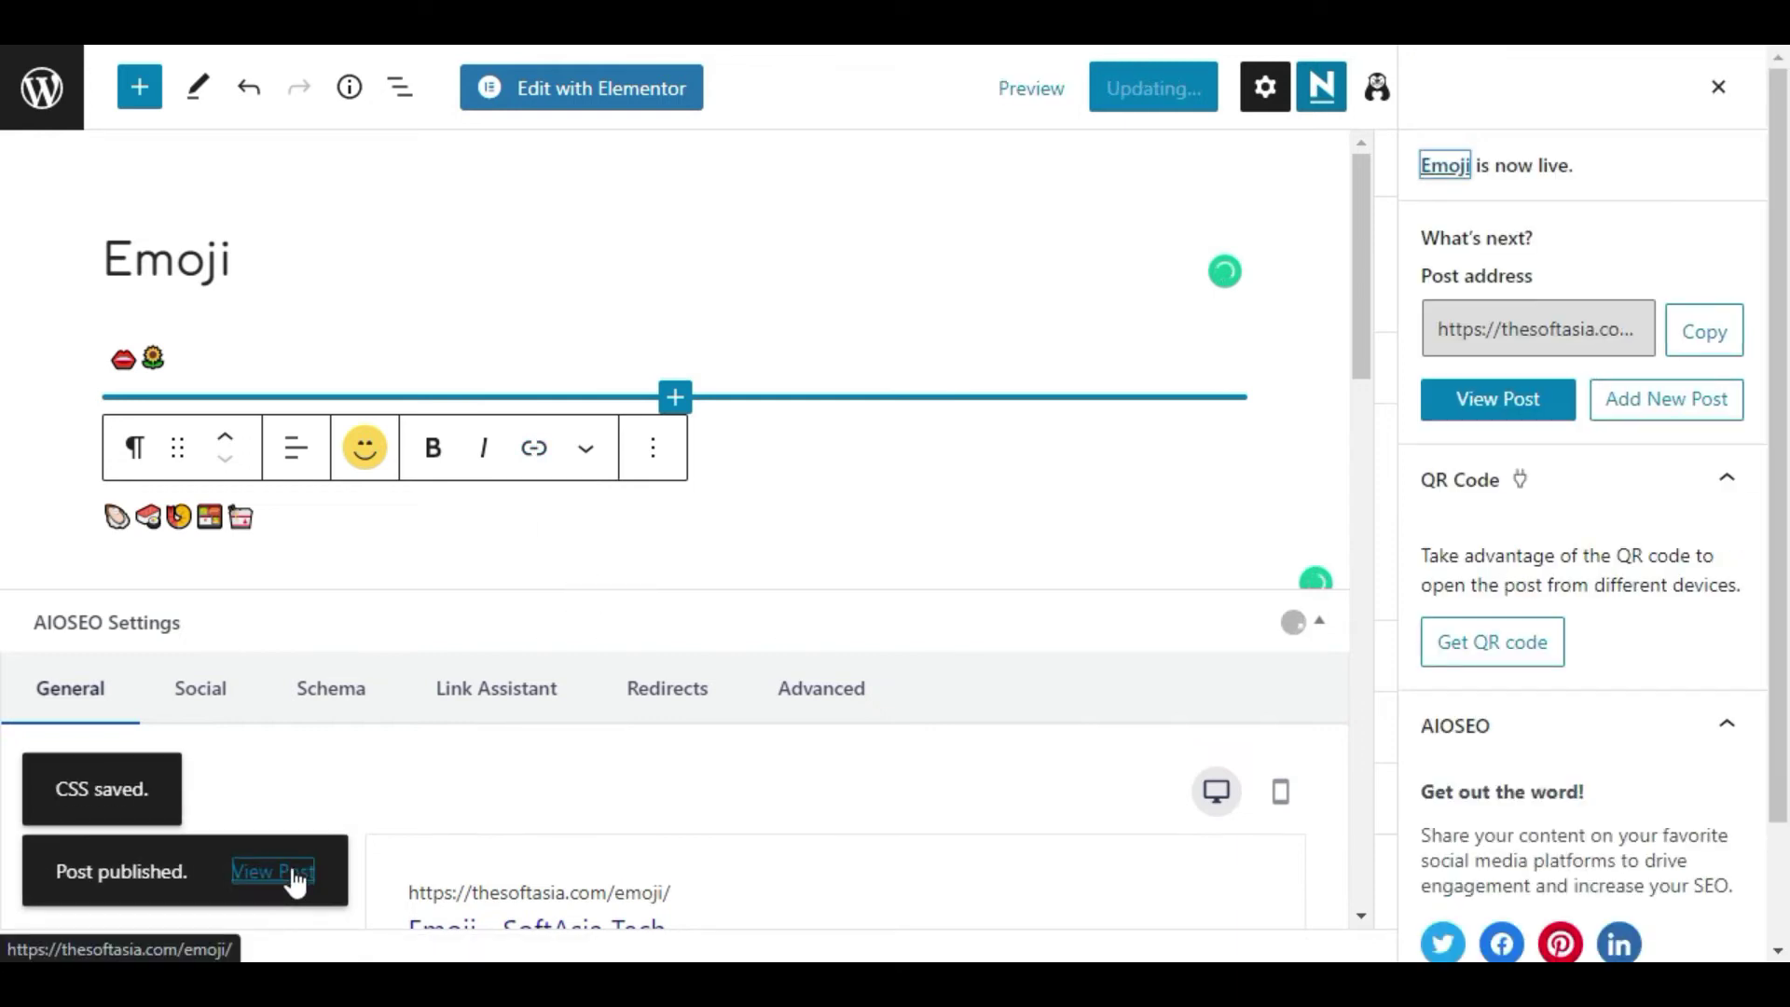
pyautogui.click(266, 789)
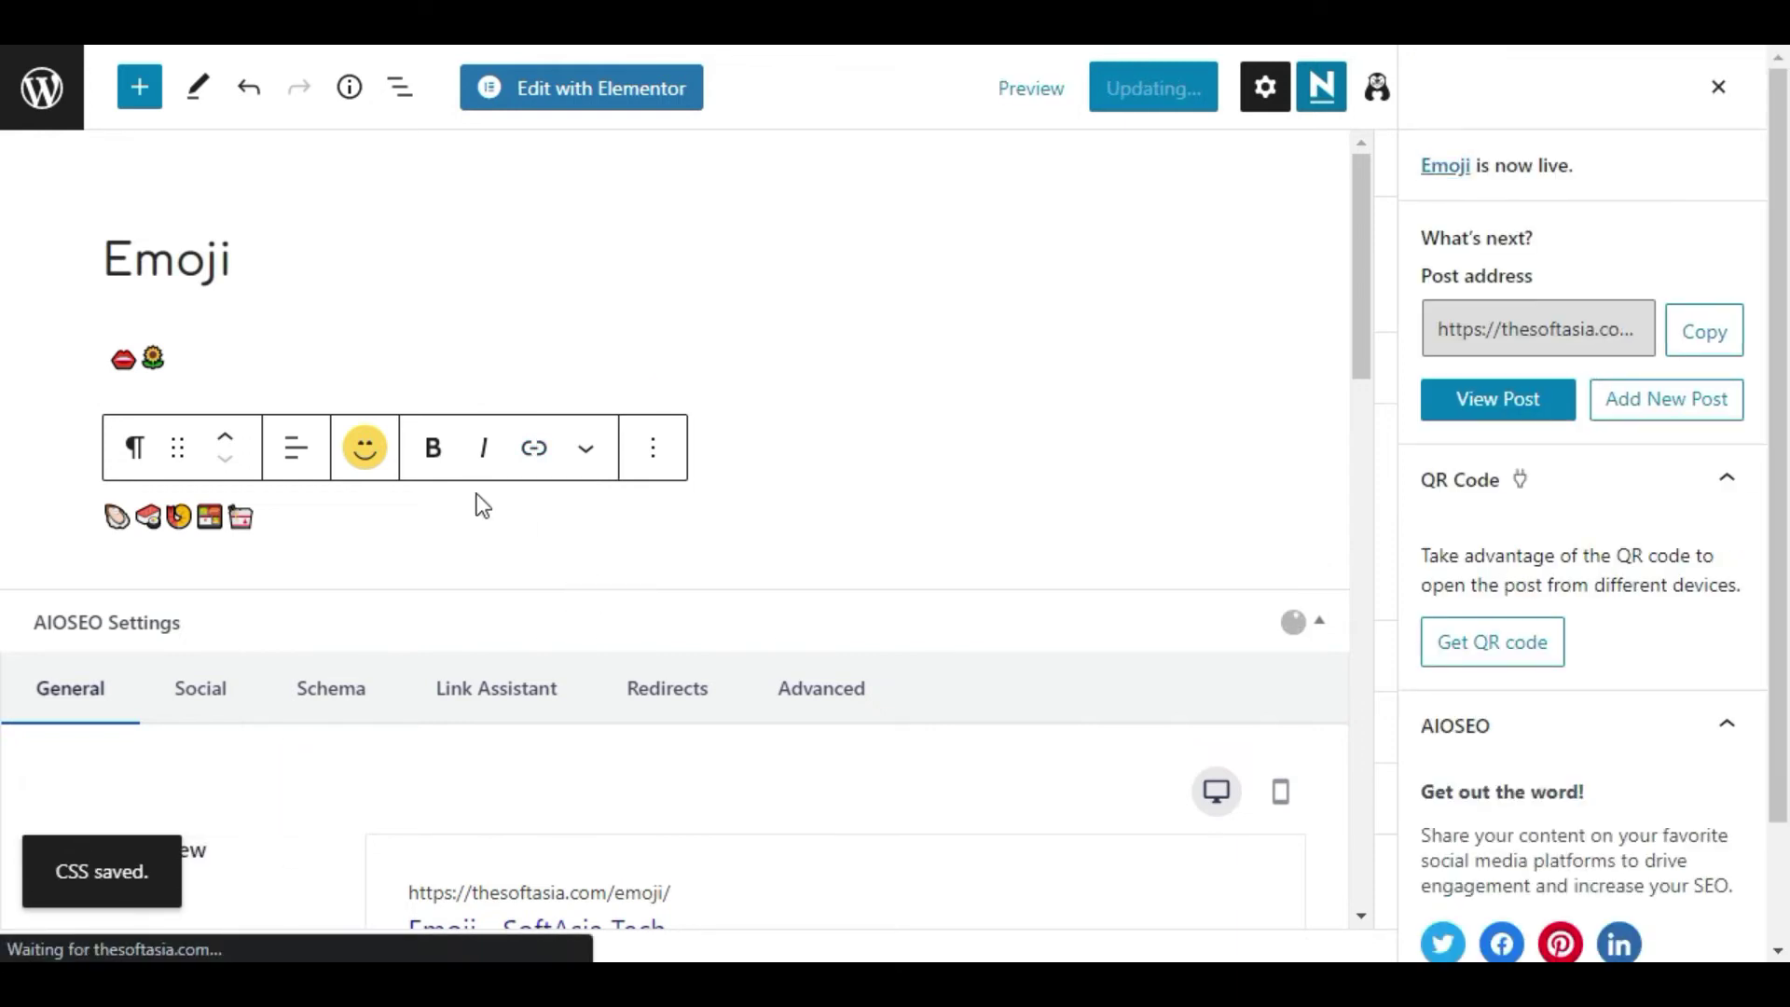
pyautogui.scroll(-1, 395, 494)
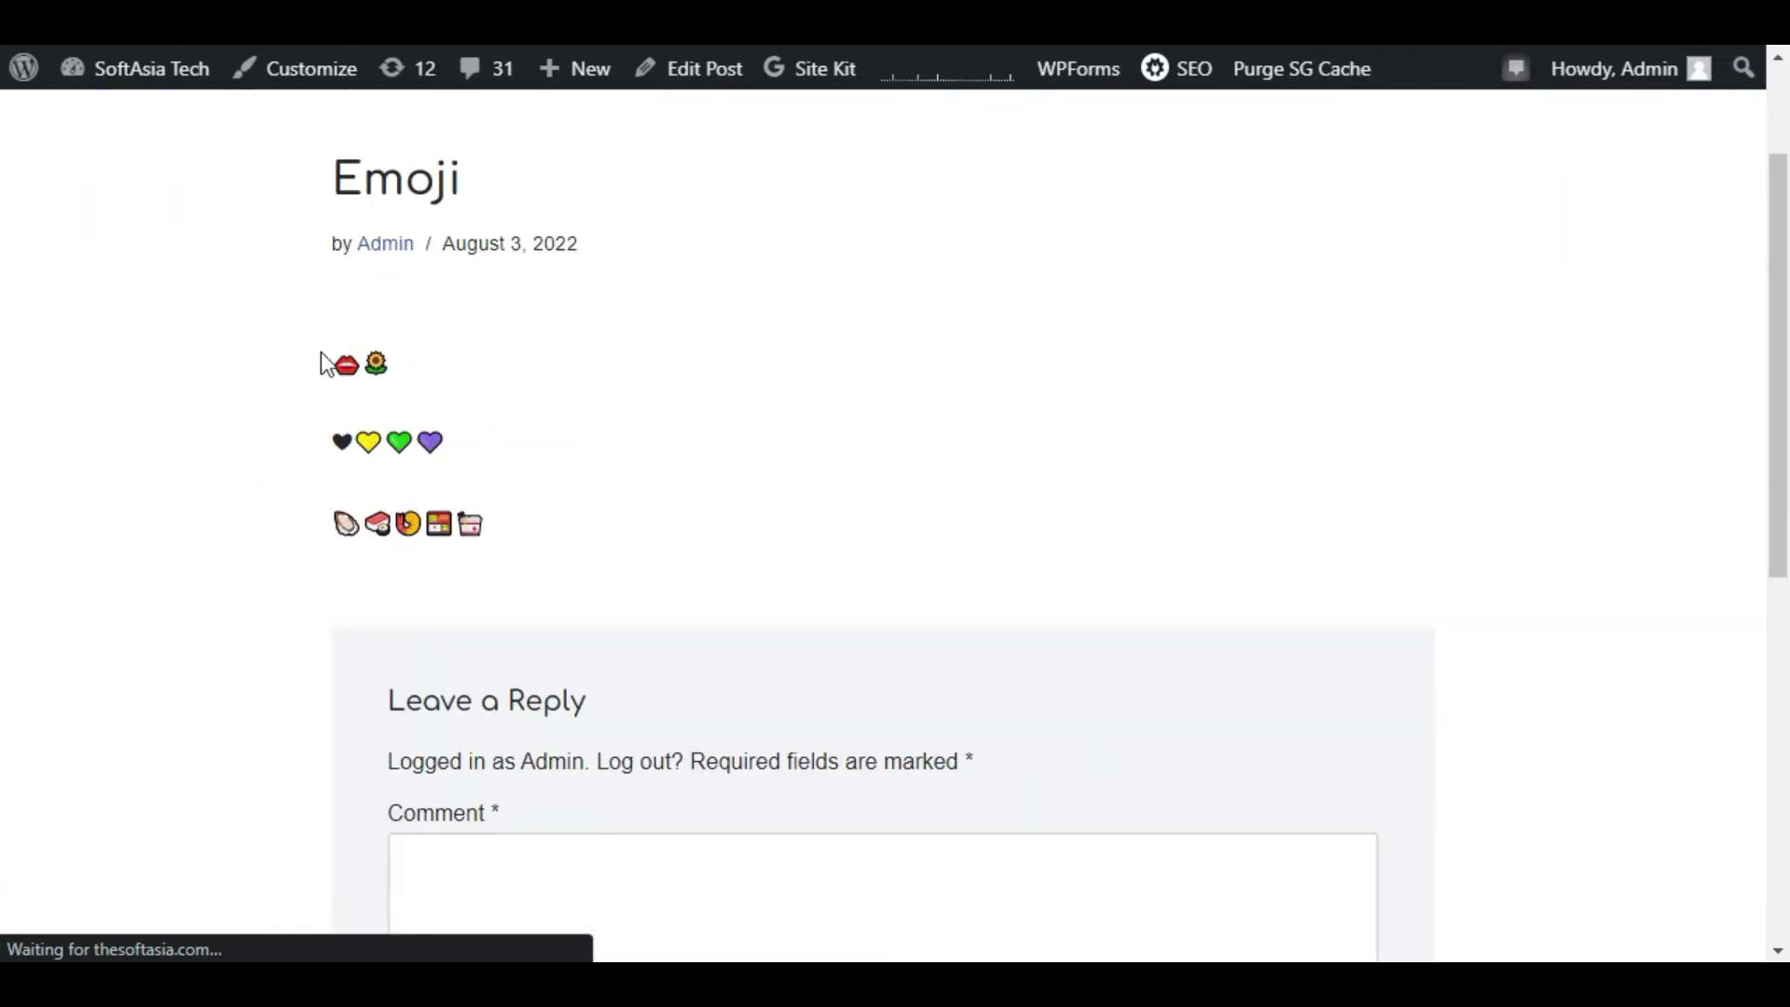
pyautogui.moveTo(321, 350); pyautogui.dragTo(432, 388)
pyautogui.moveTo(323, 426); pyautogui.dragTo(447, 446)
pyautogui.click(515, 528)
pyautogui.scroll(2, 544, 535)
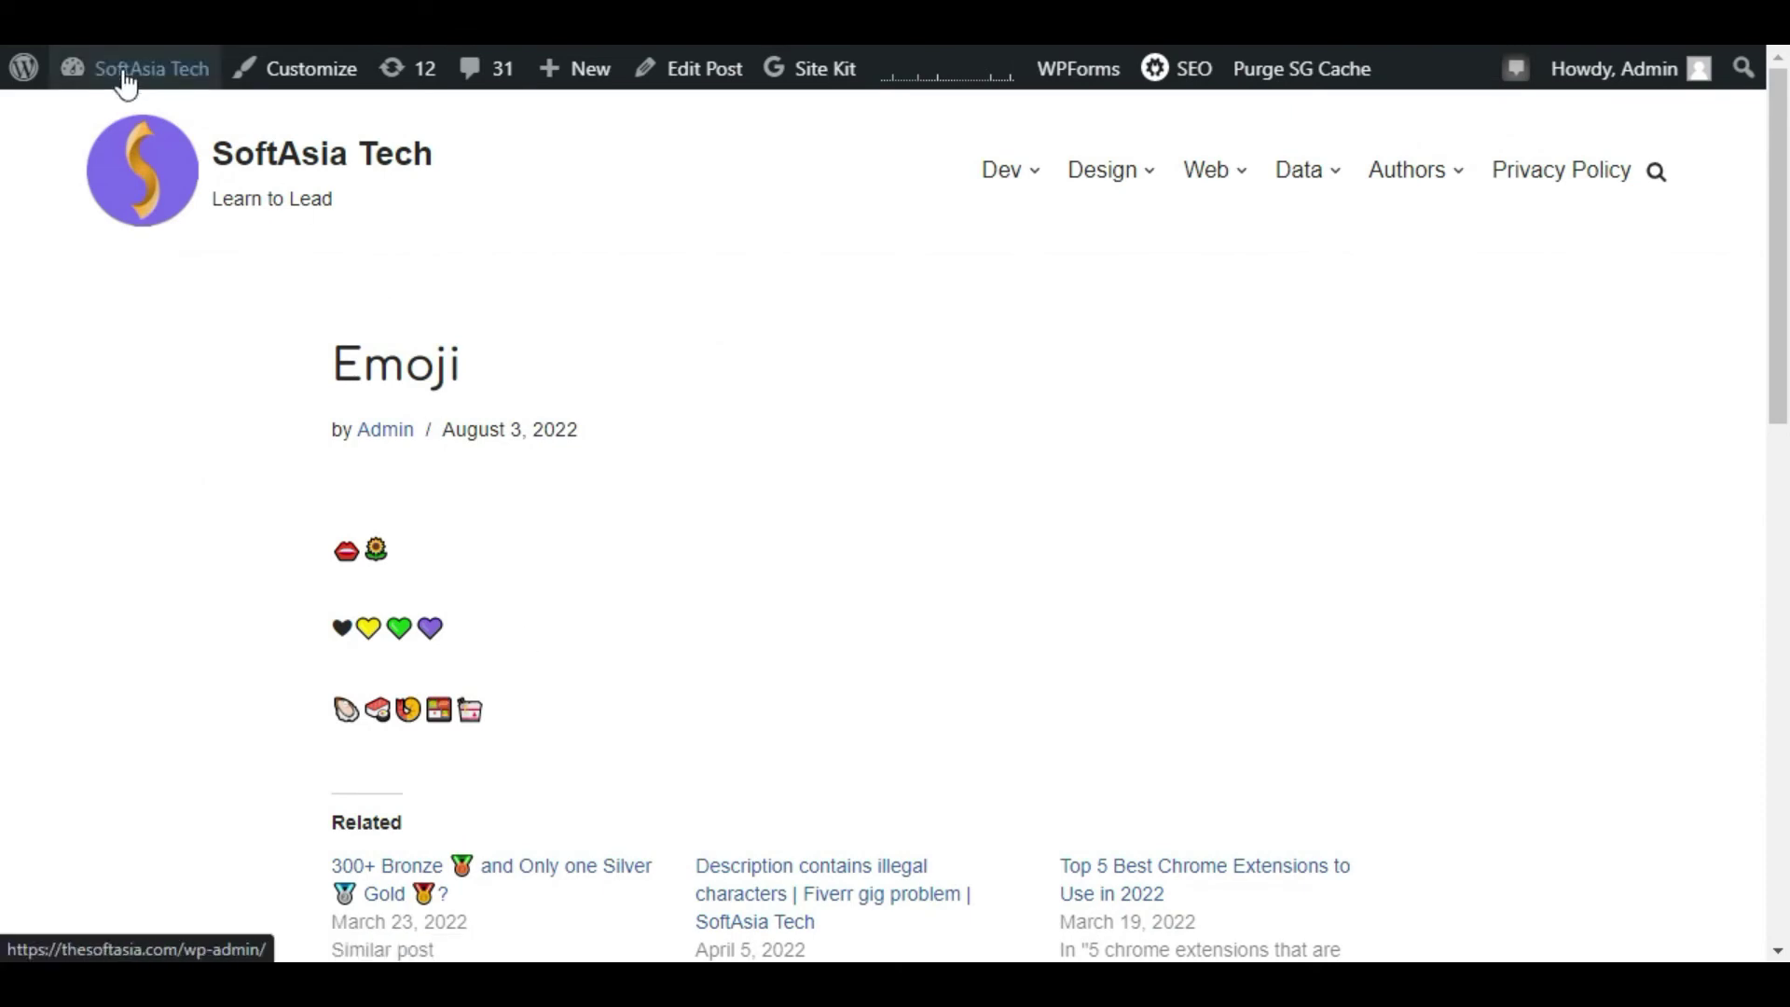
# Deactivate the Emoji Toolbar plugin from the Installed Plugins list
pyautogui.moveTo(120, 72)
pyautogui.click(130, 125)
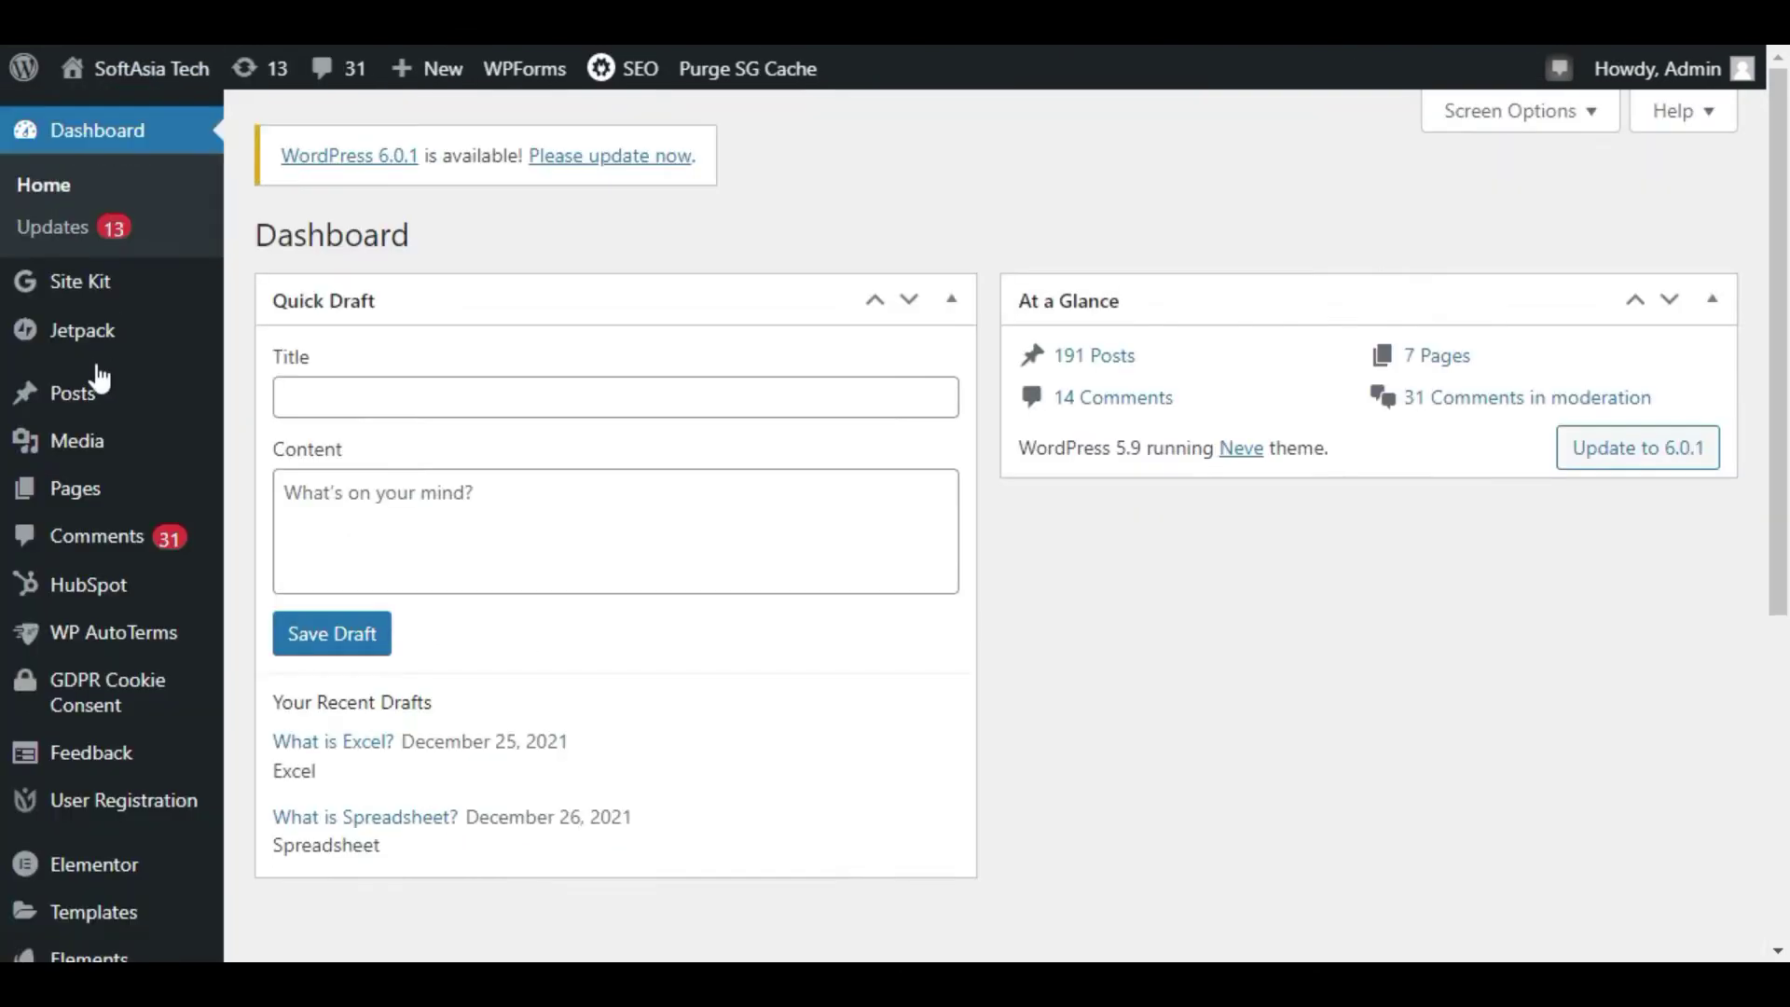
pyautogui.scroll(-5, 103, 391)
pyautogui.moveTo(65, 576)
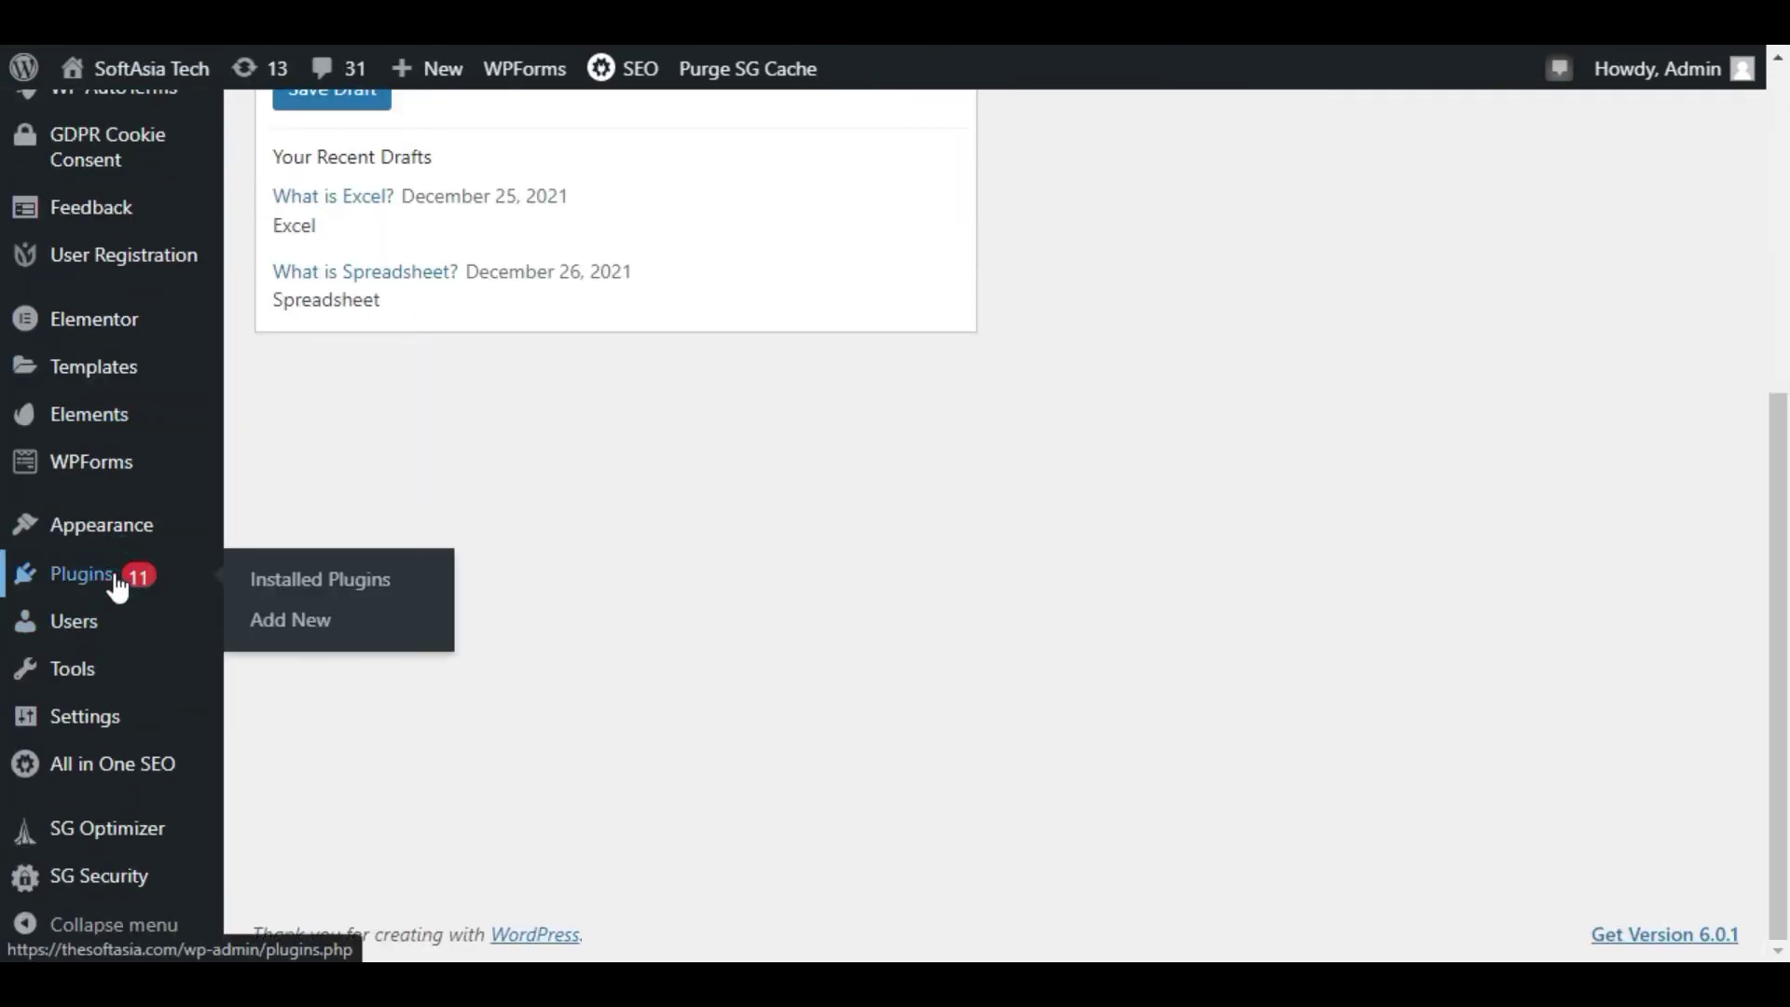
pyautogui.click(115, 583)
pyautogui.scroll(-8, 366, 624)
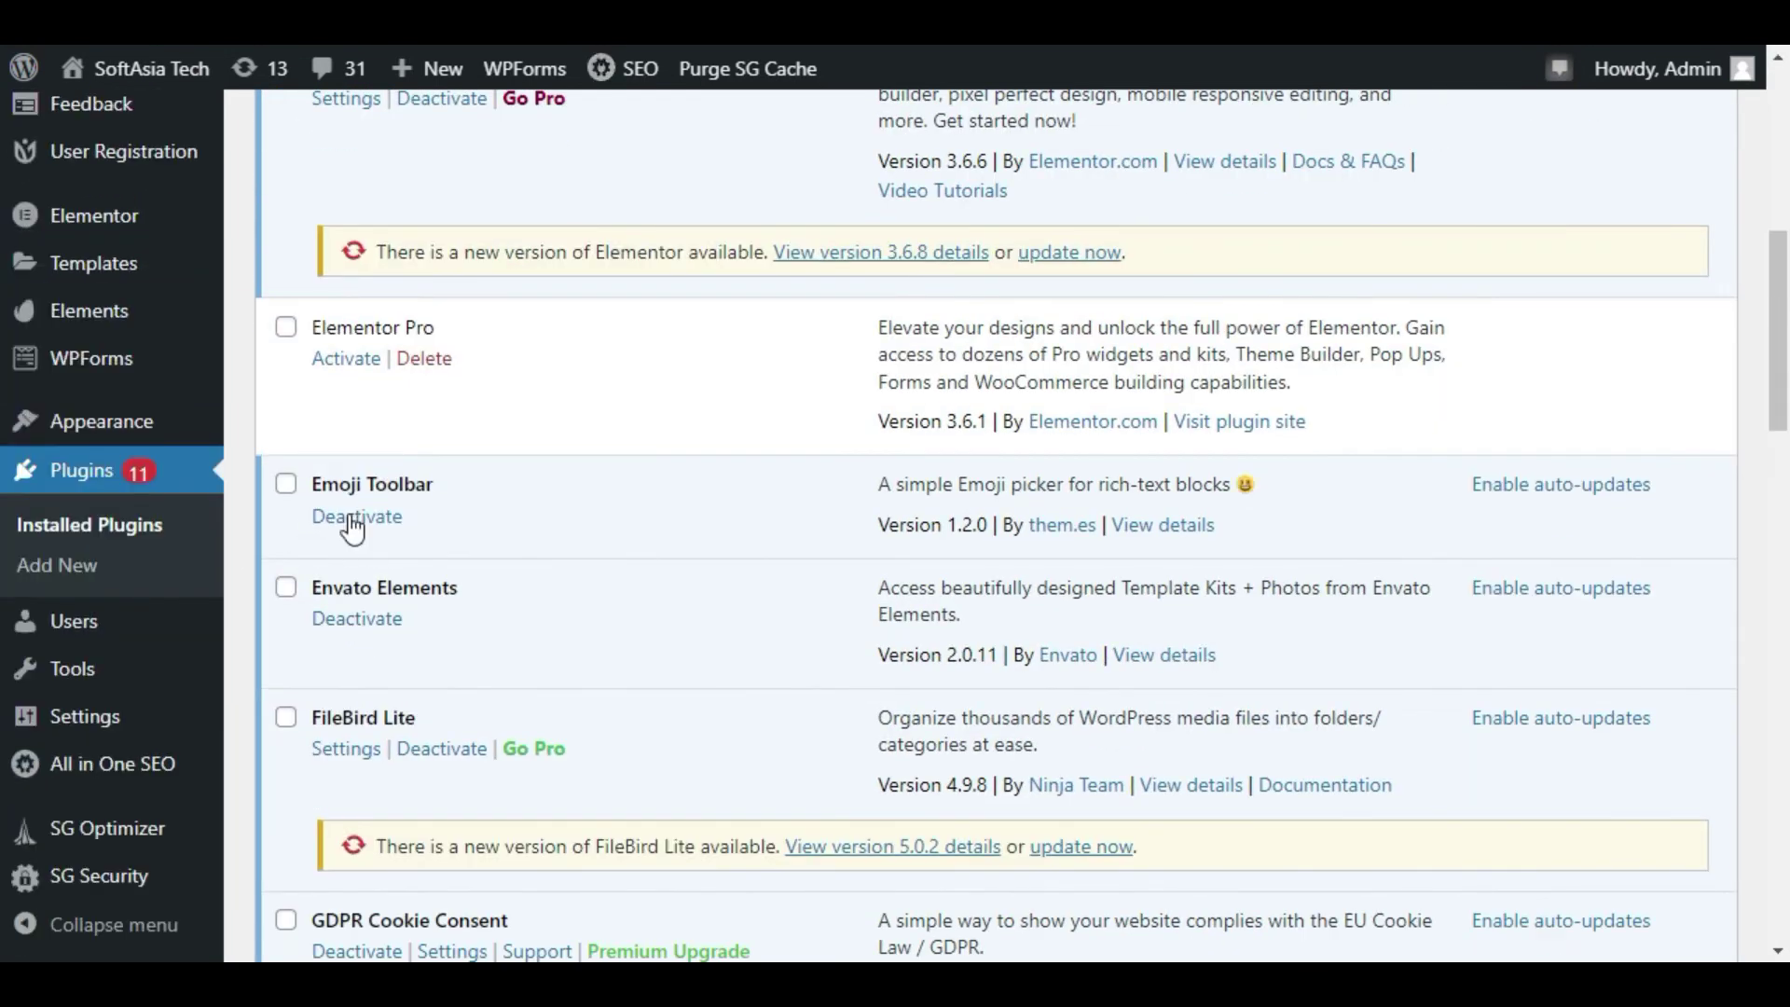
pyautogui.click(352, 519)
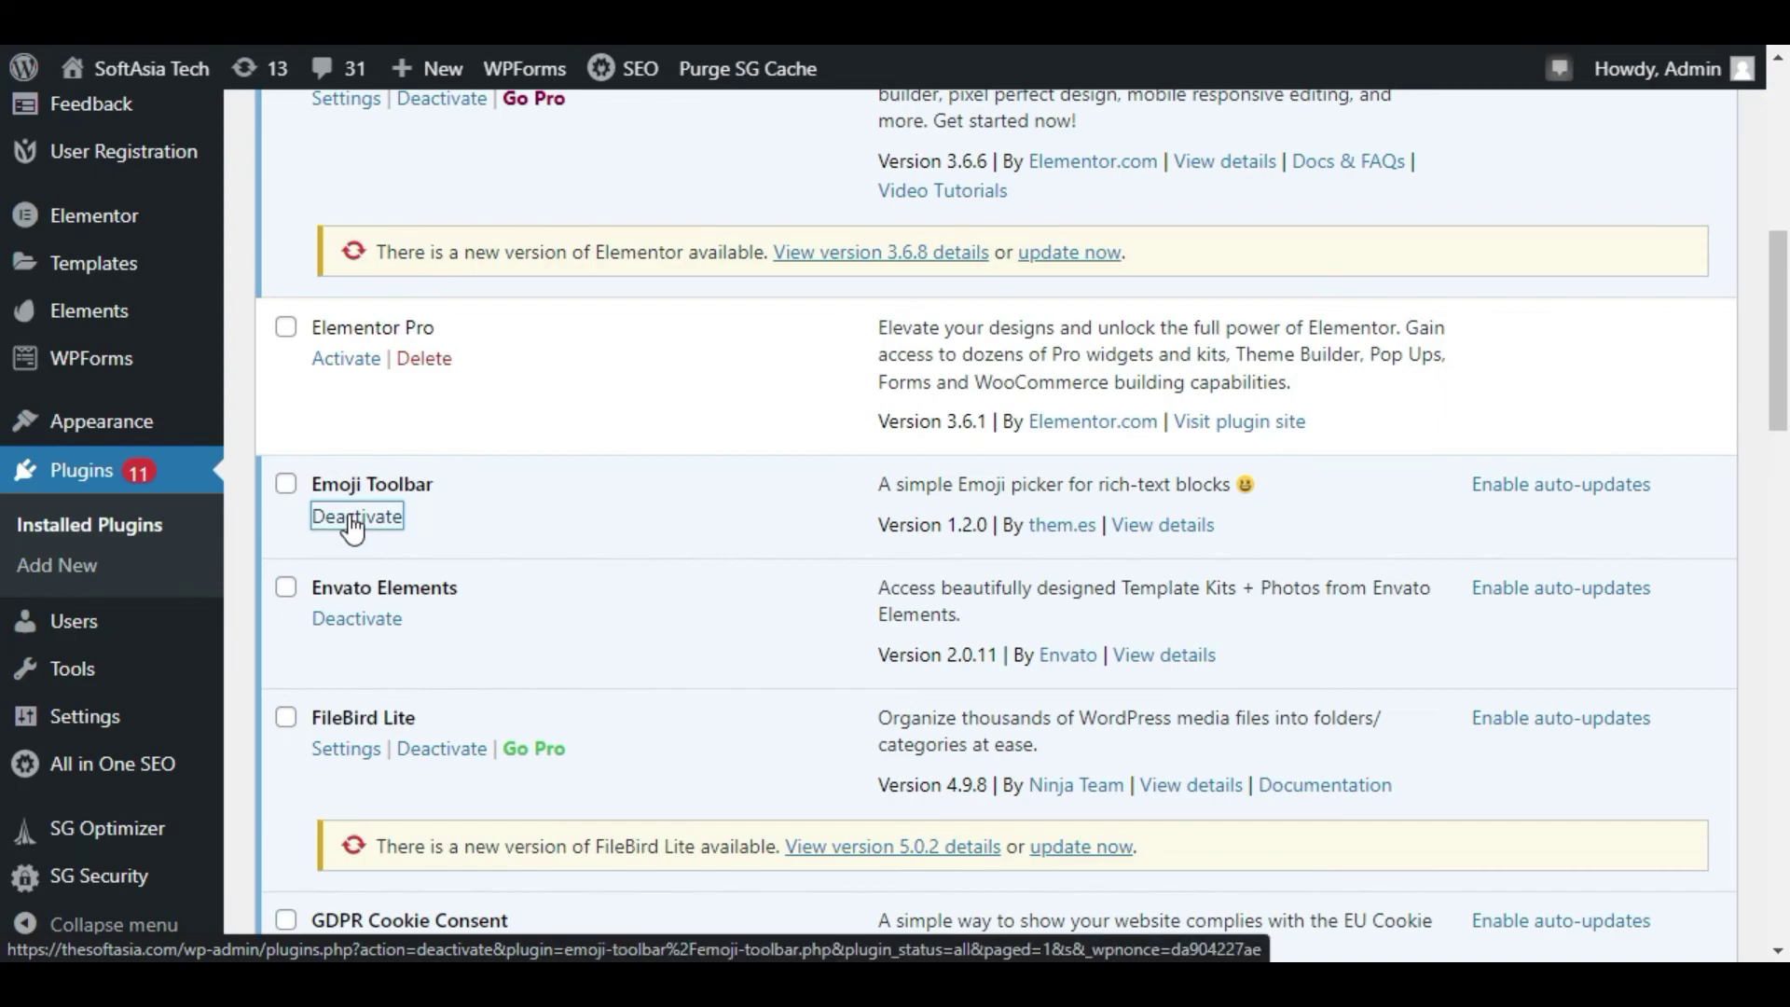
# Search 'disable emojis', then install and activate the Disable Emojis plugin
pyautogui.scroll(10, 367, 532)
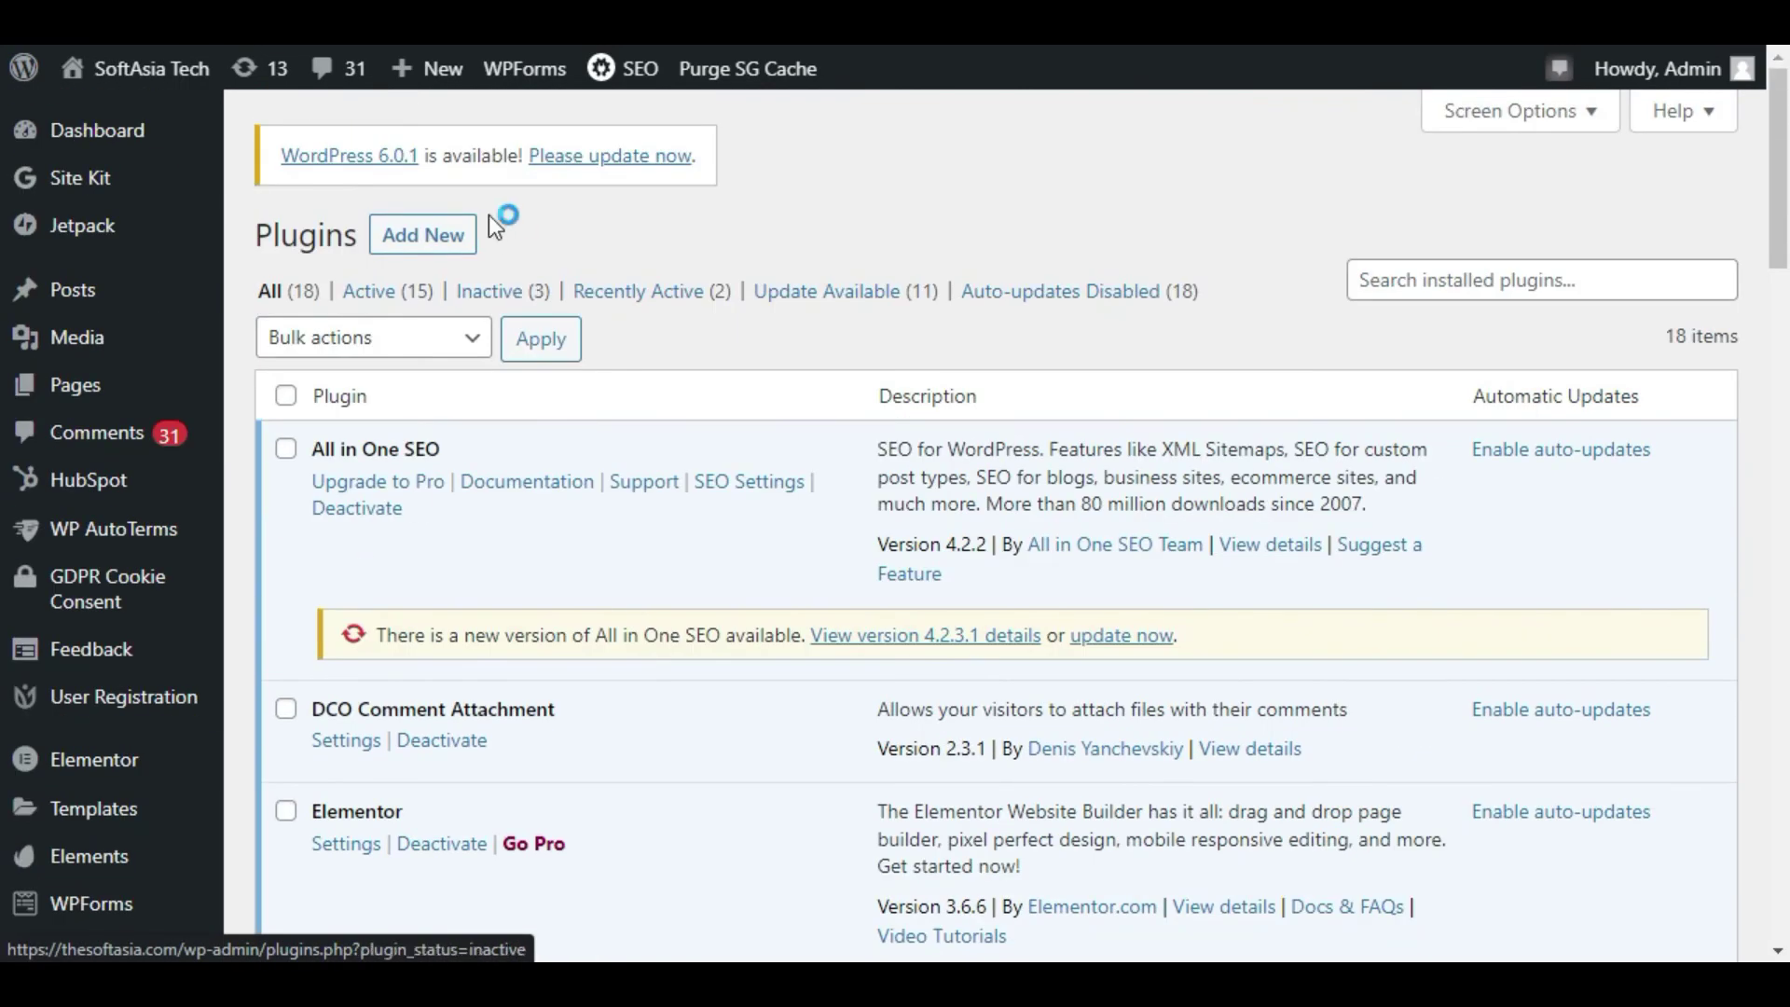
pyautogui.click(458, 241)
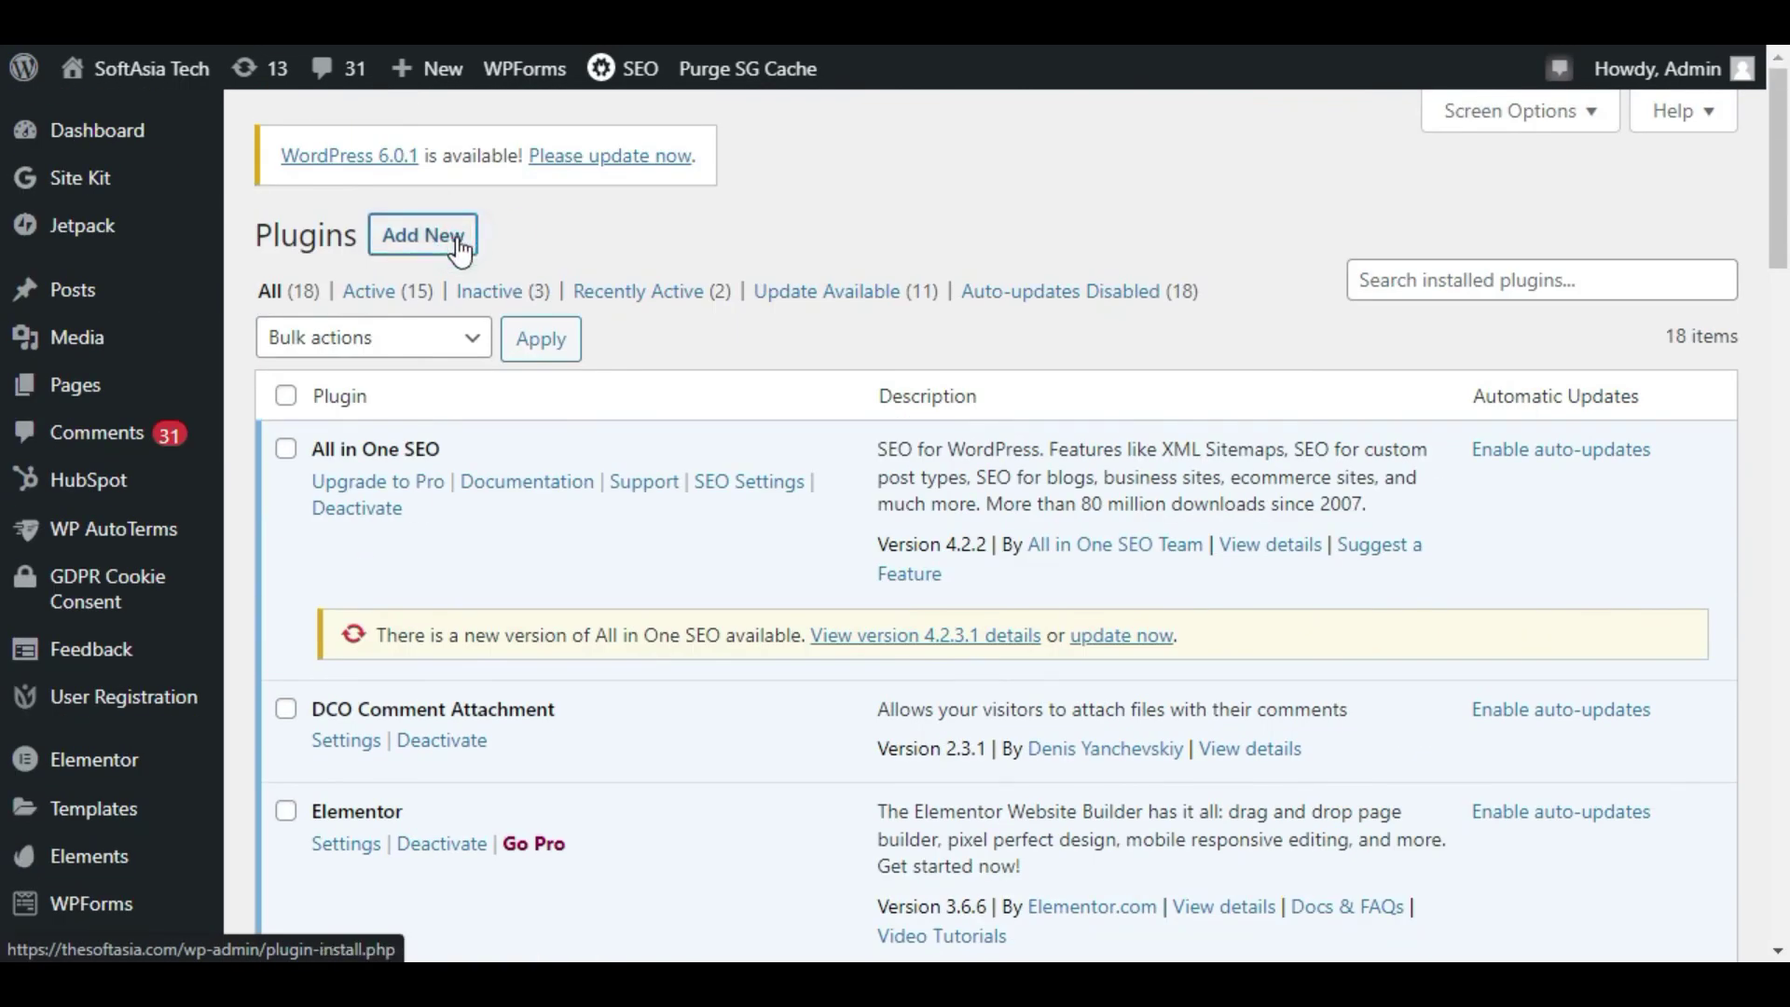
pyautogui.write('di')
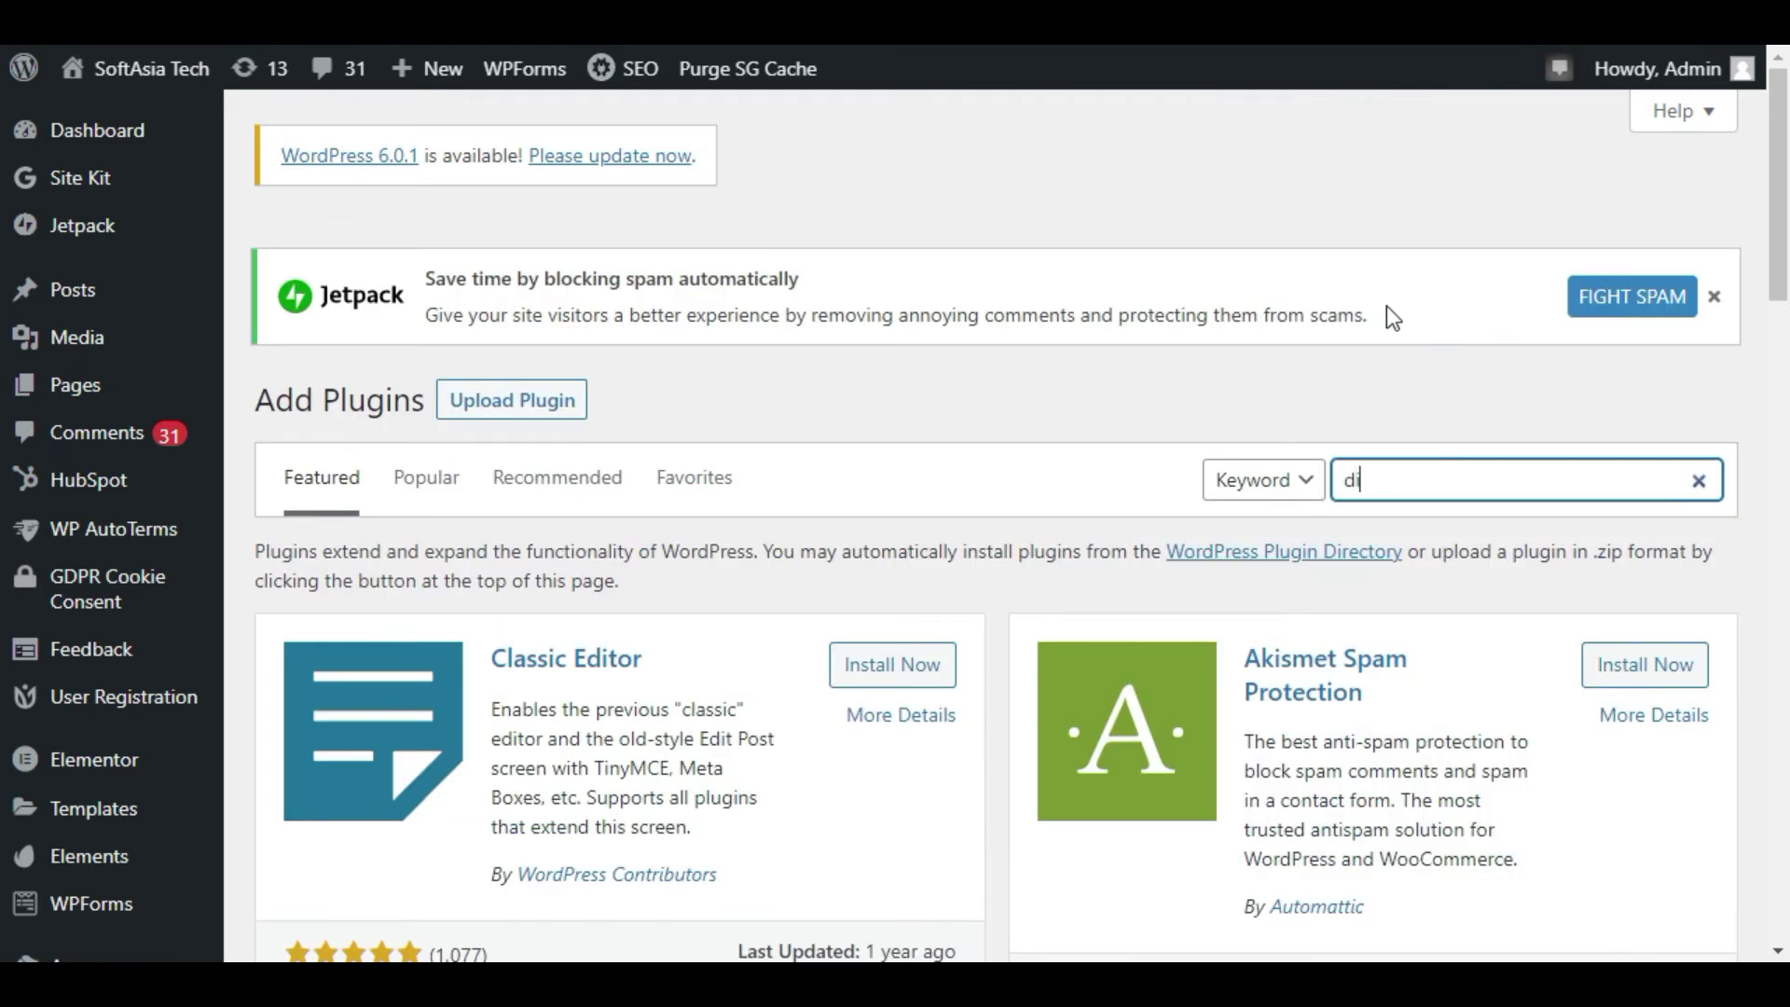
pyautogui.write('sable emojis')
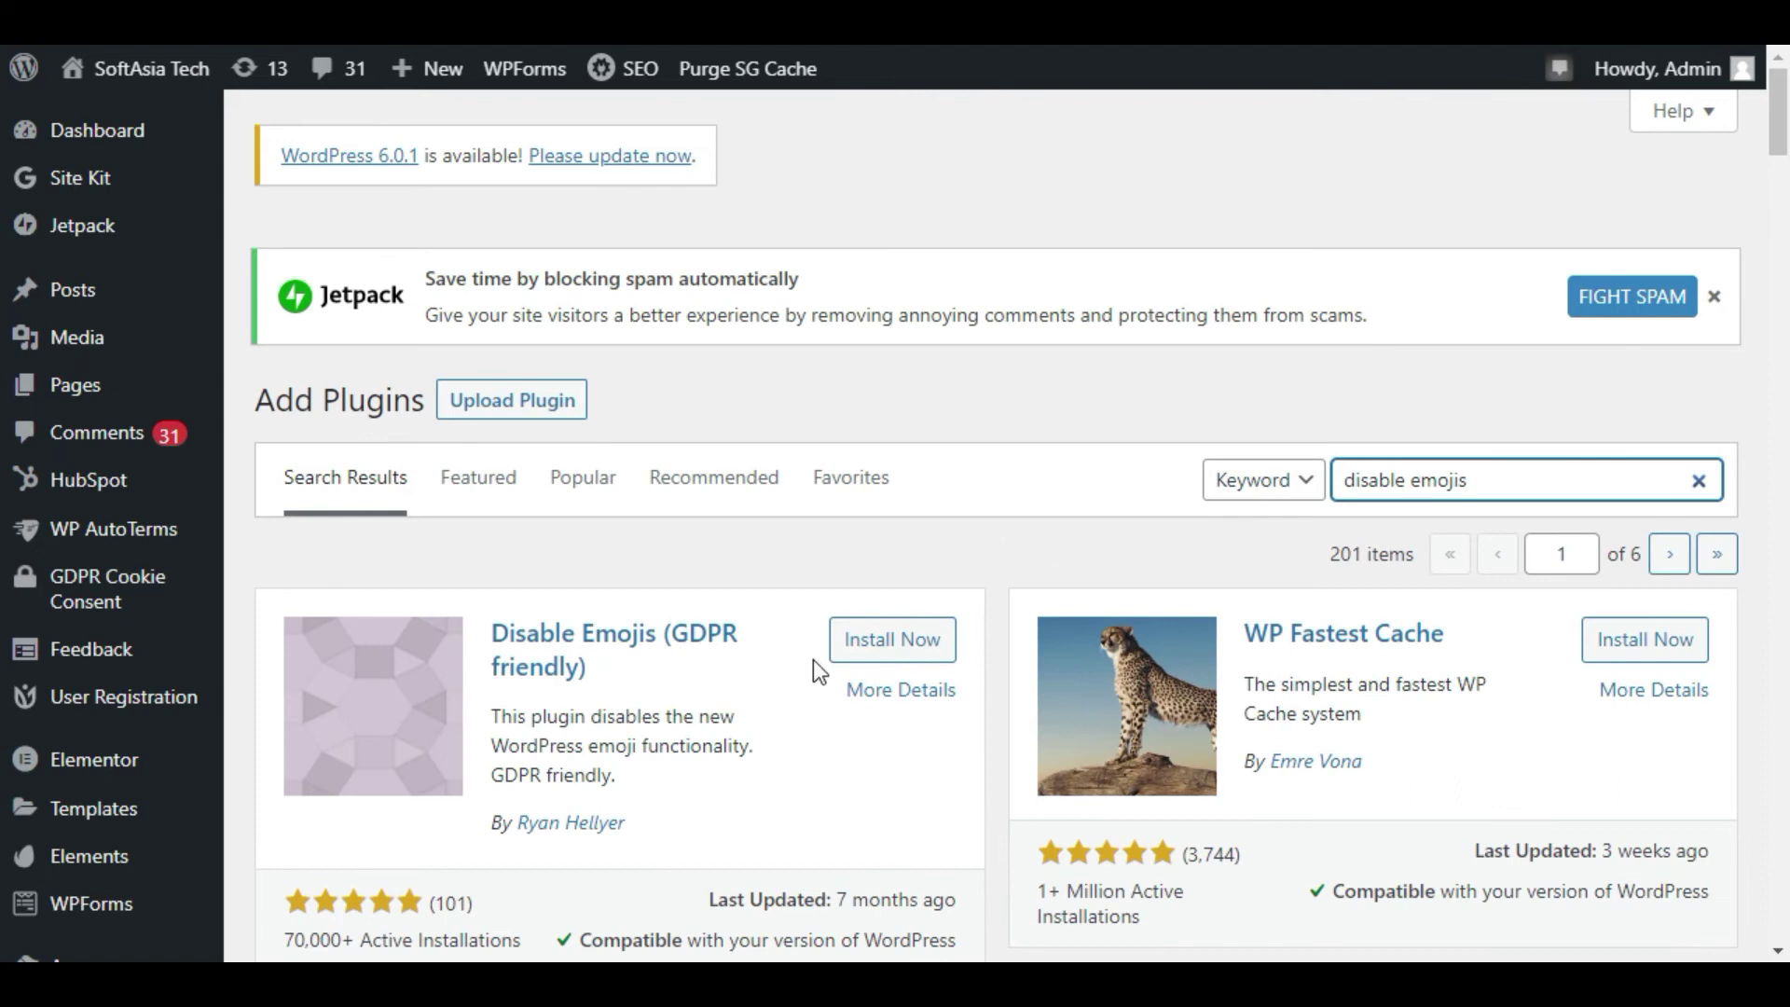
pyautogui.click(860, 653)
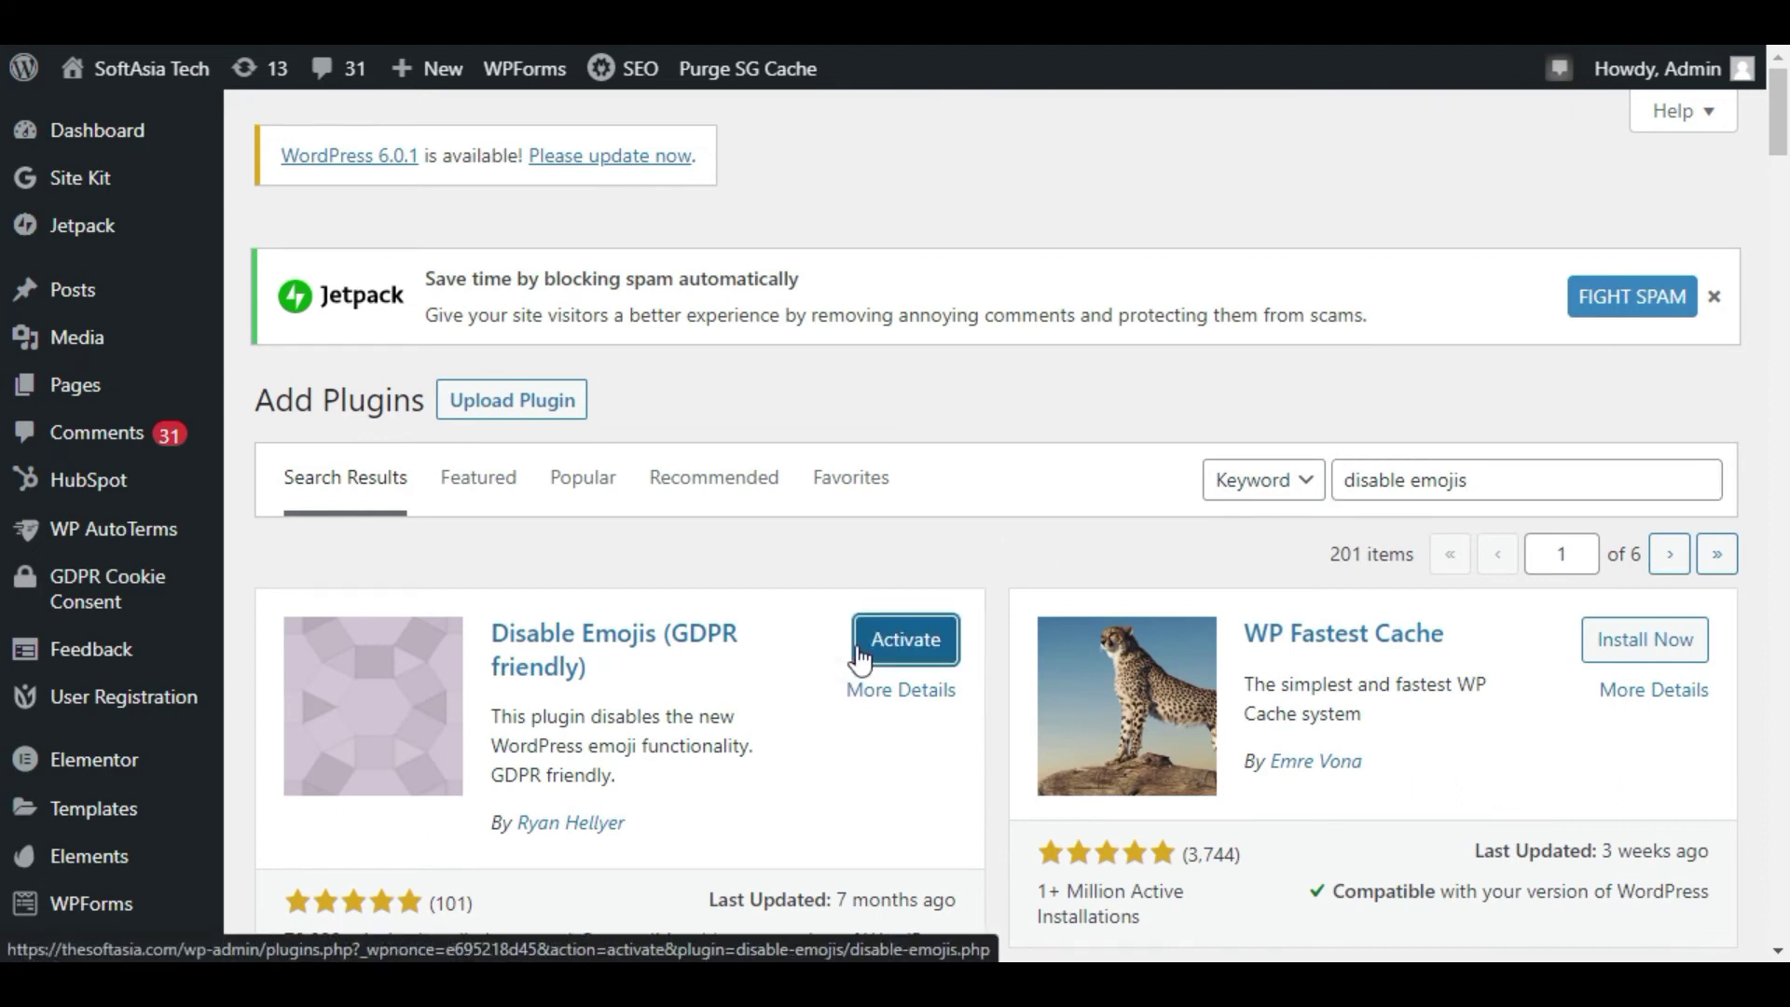
pyautogui.click(861, 656)
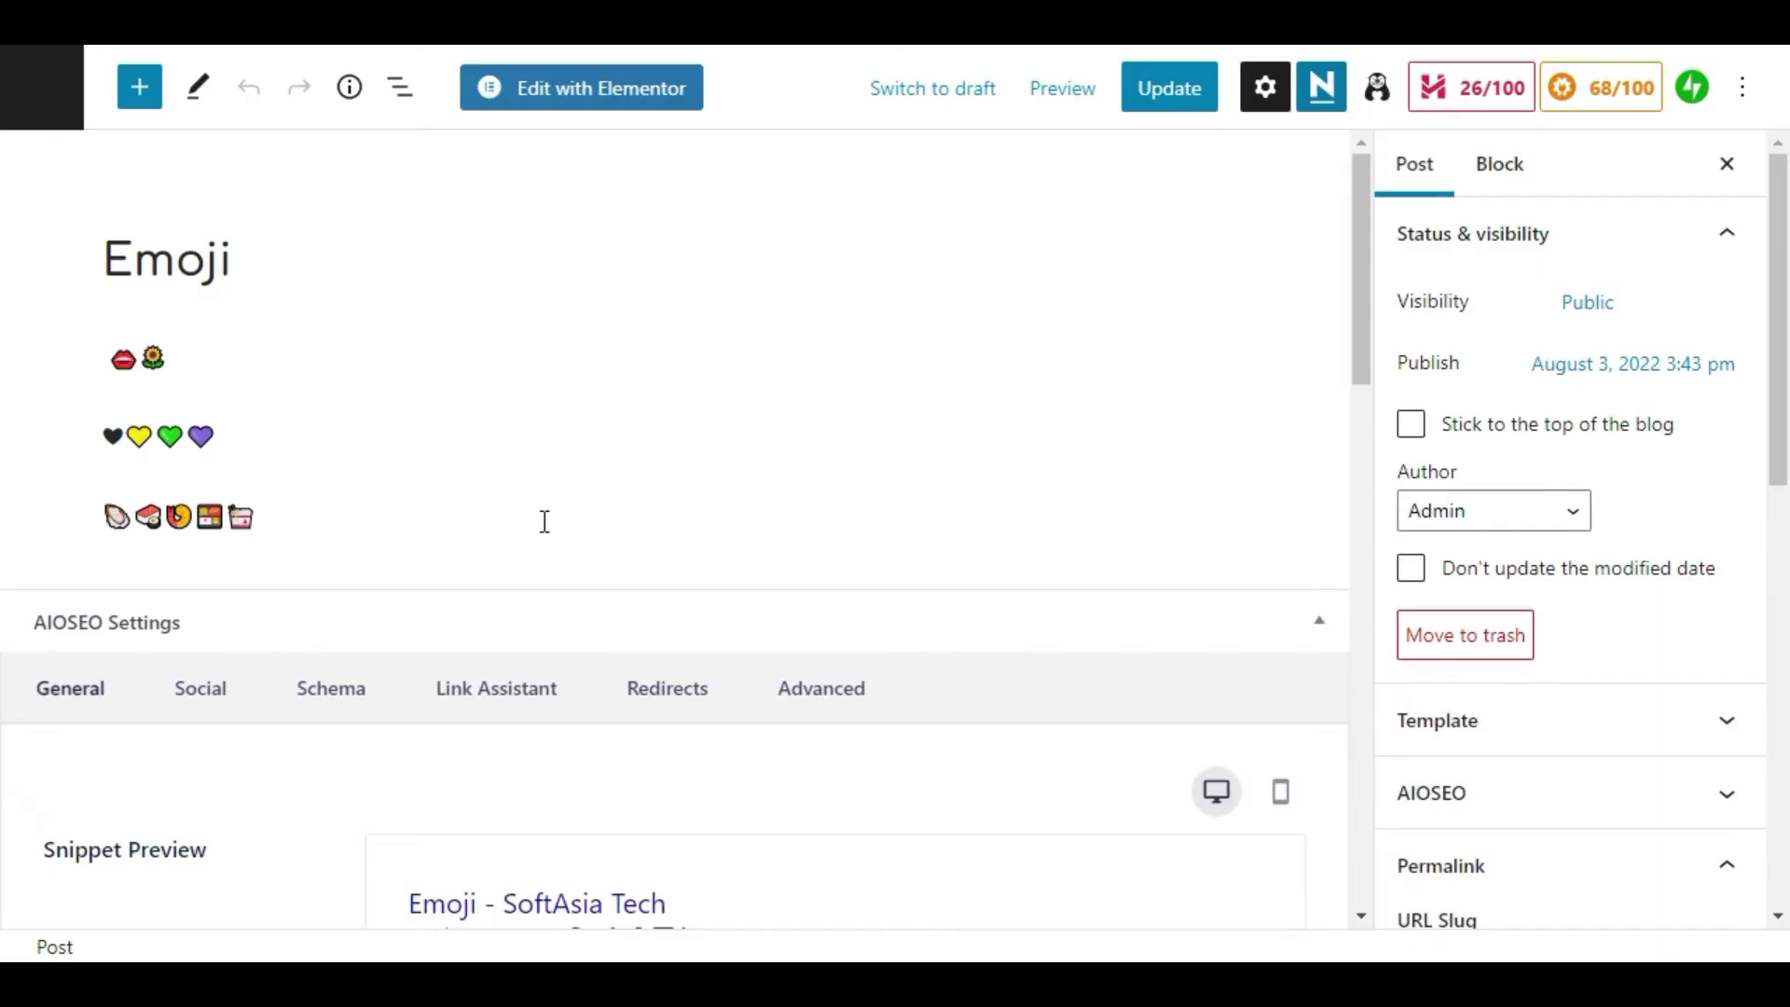
# Select the third paragraph, the food emojis row, in the reopened Emoji post
pyautogui.click(268, 509)
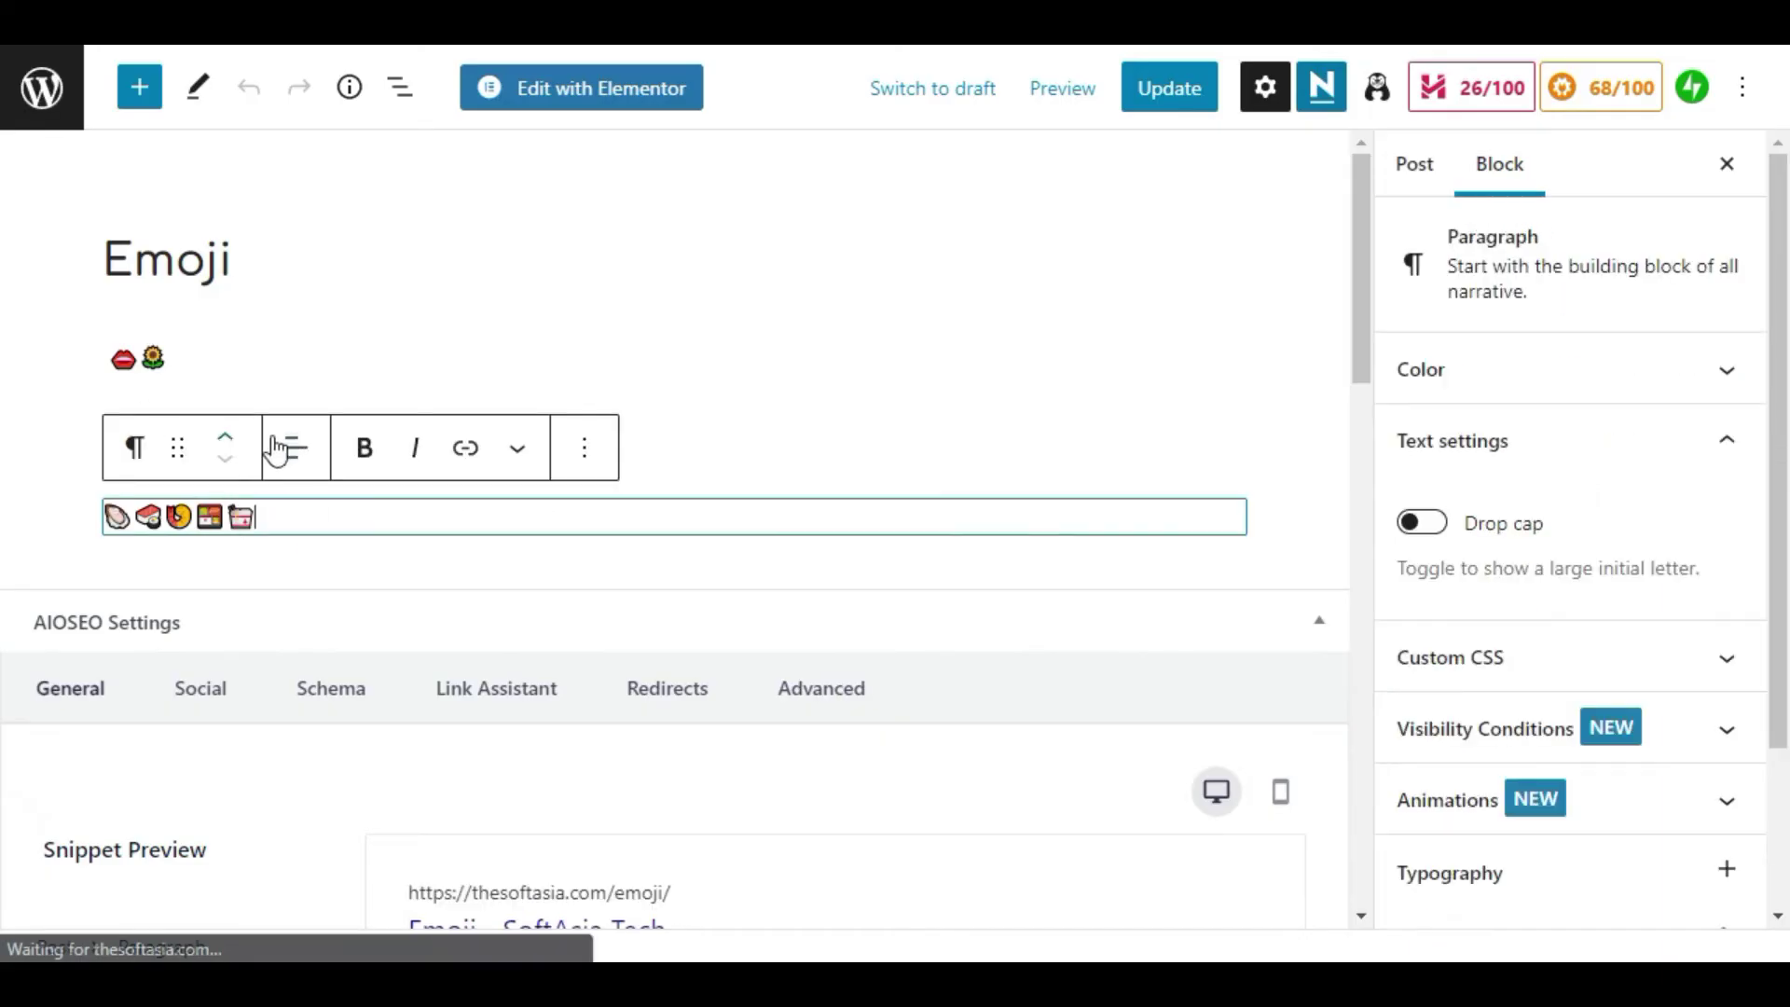